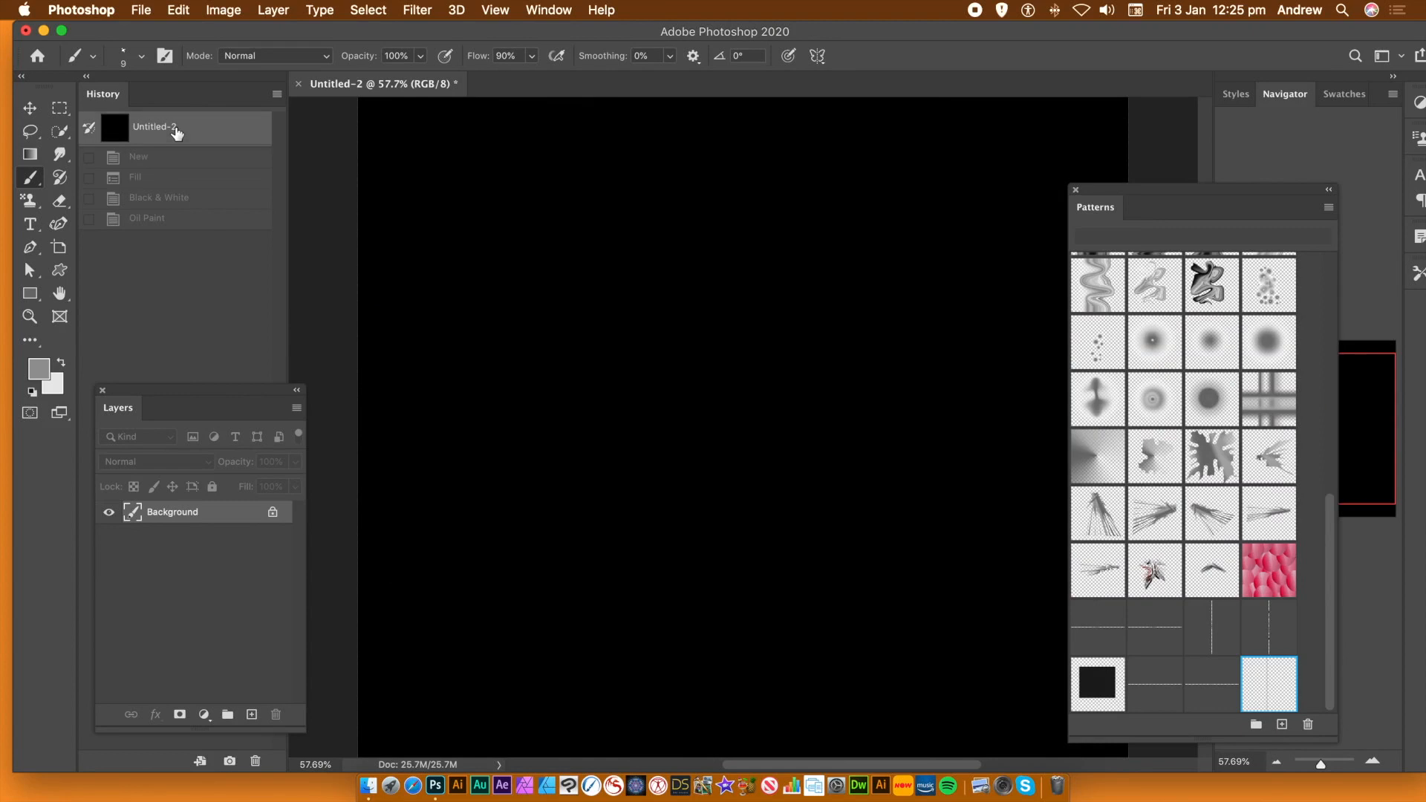
Check the current canvas dimensions in Image Size and close it unchanged
click(134, 9)
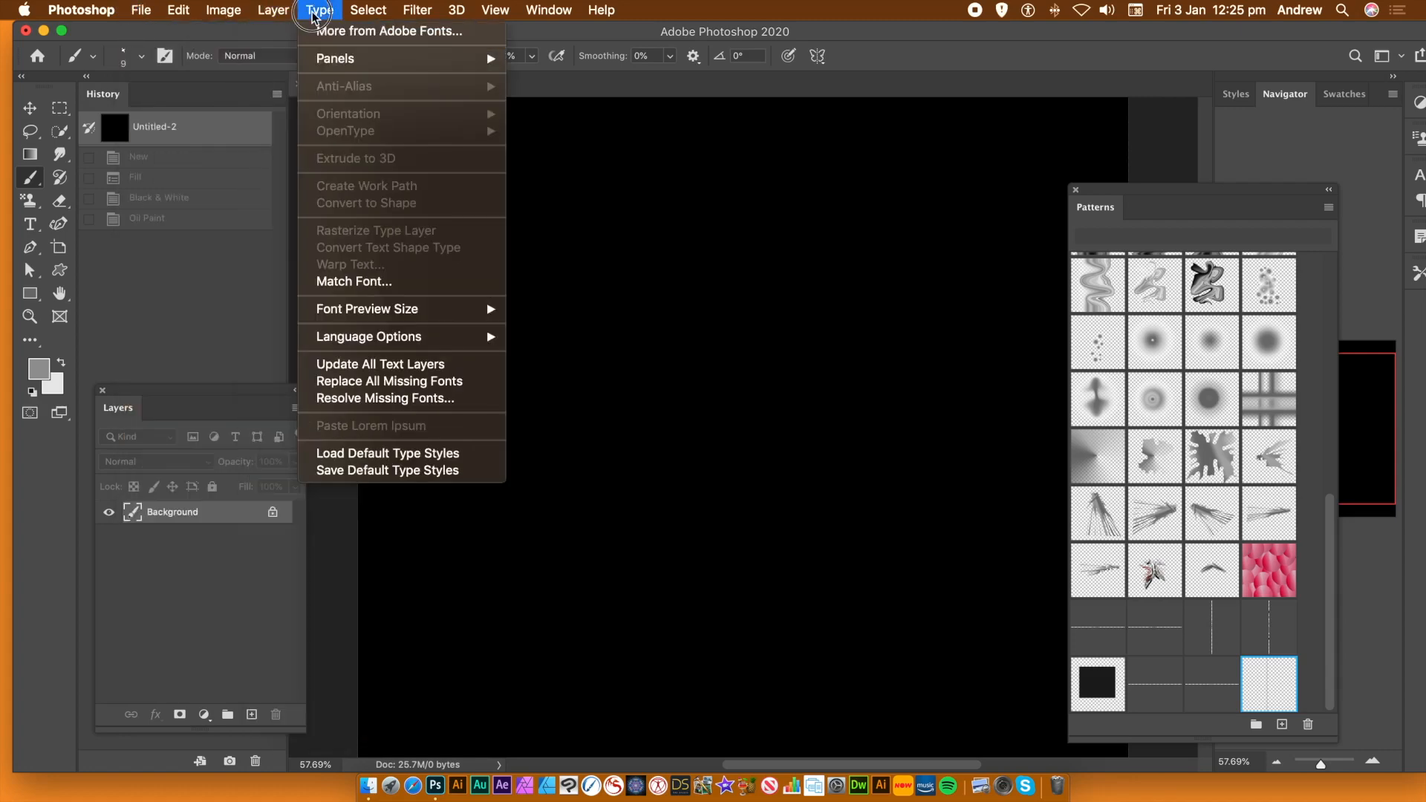
mouse_move(220, 15)
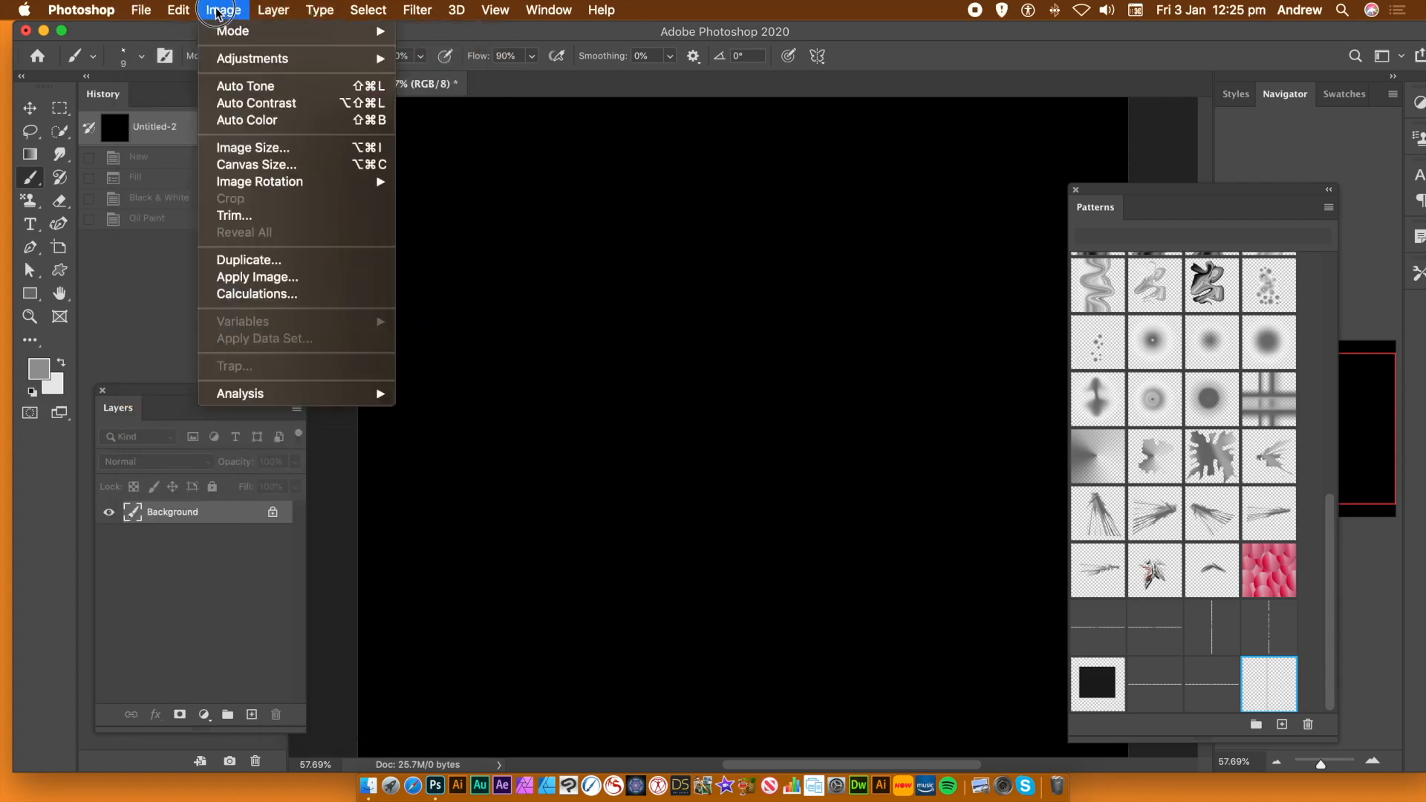
click(249, 147)
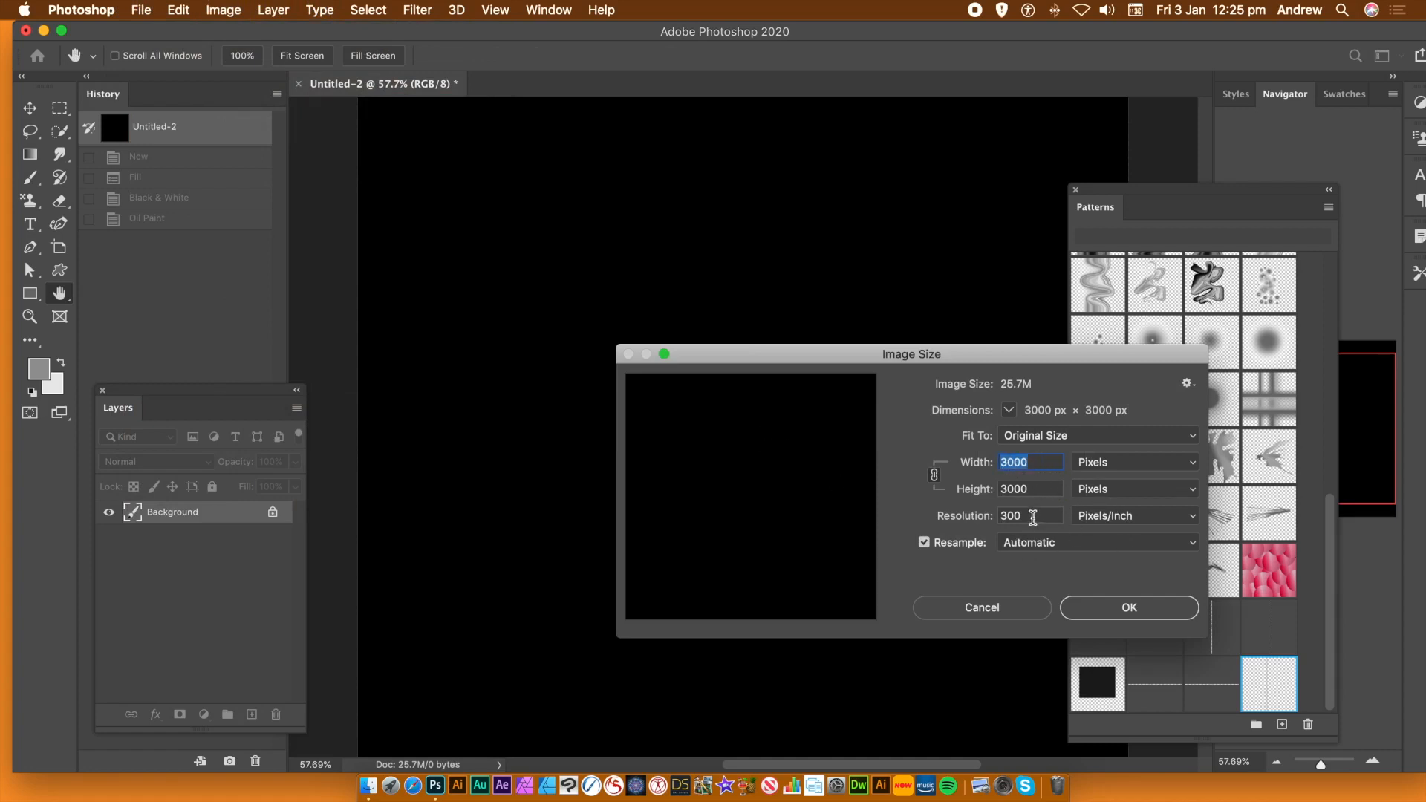
click(989, 605)
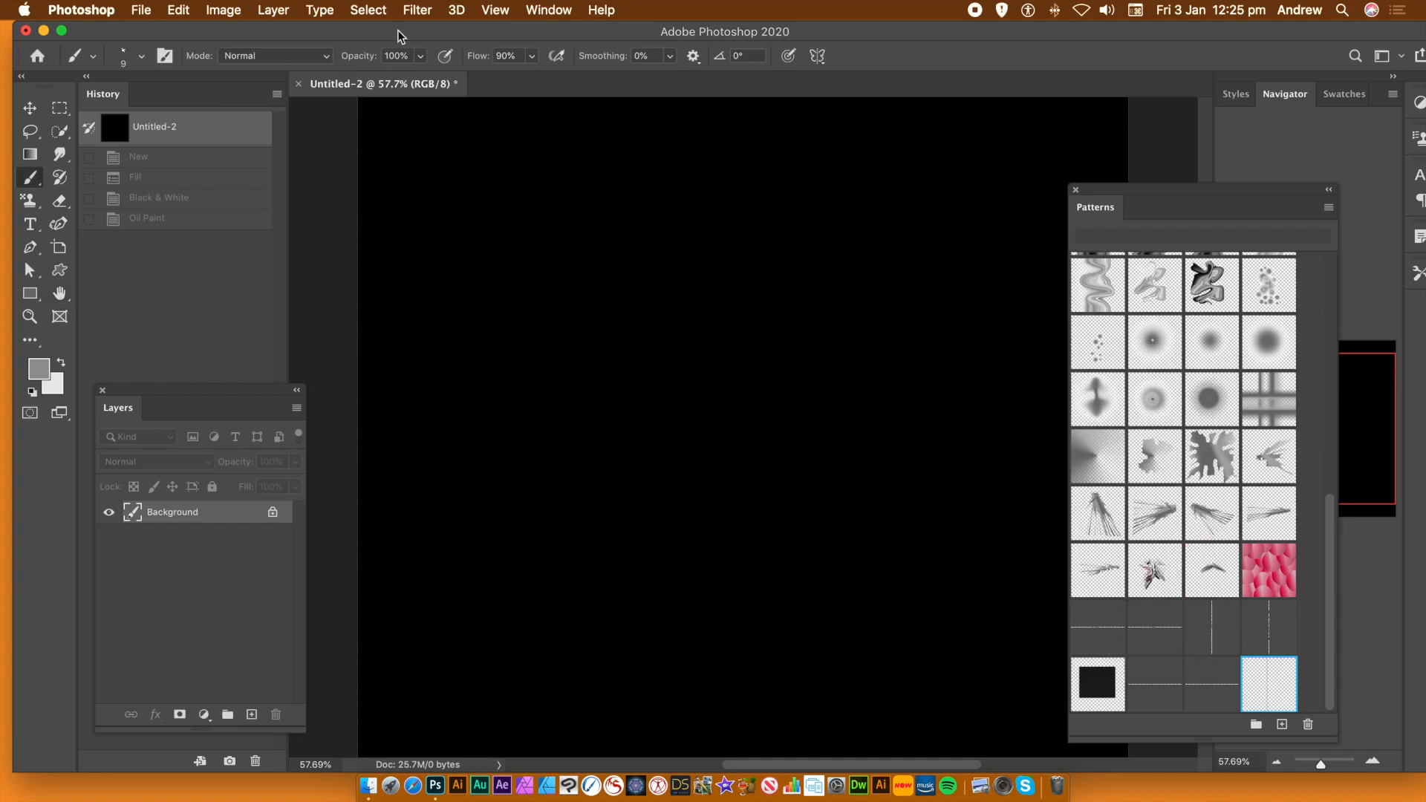
Create a new 1000 × 1000 px document at 300 ppi with a transparent background
click(142, 12)
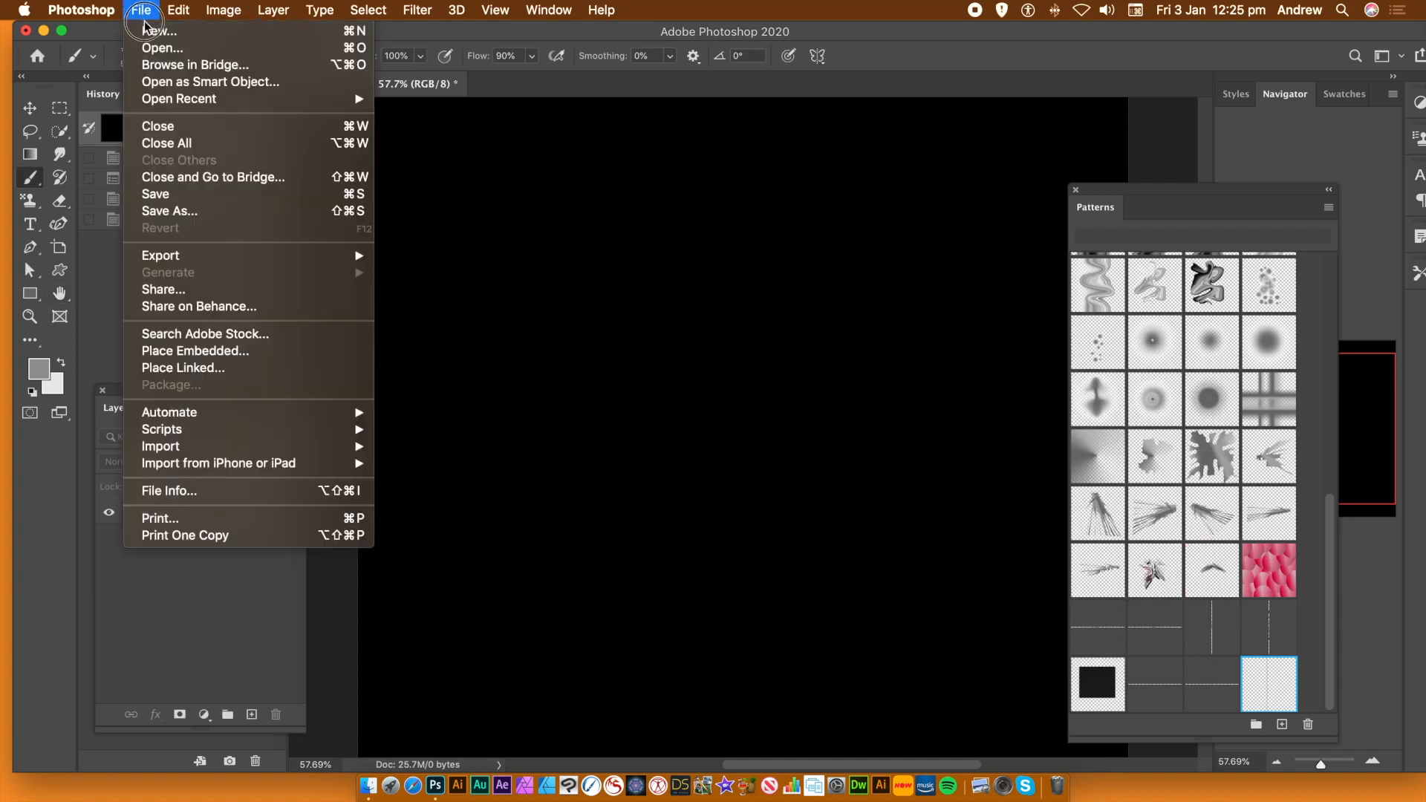
click(159, 31)
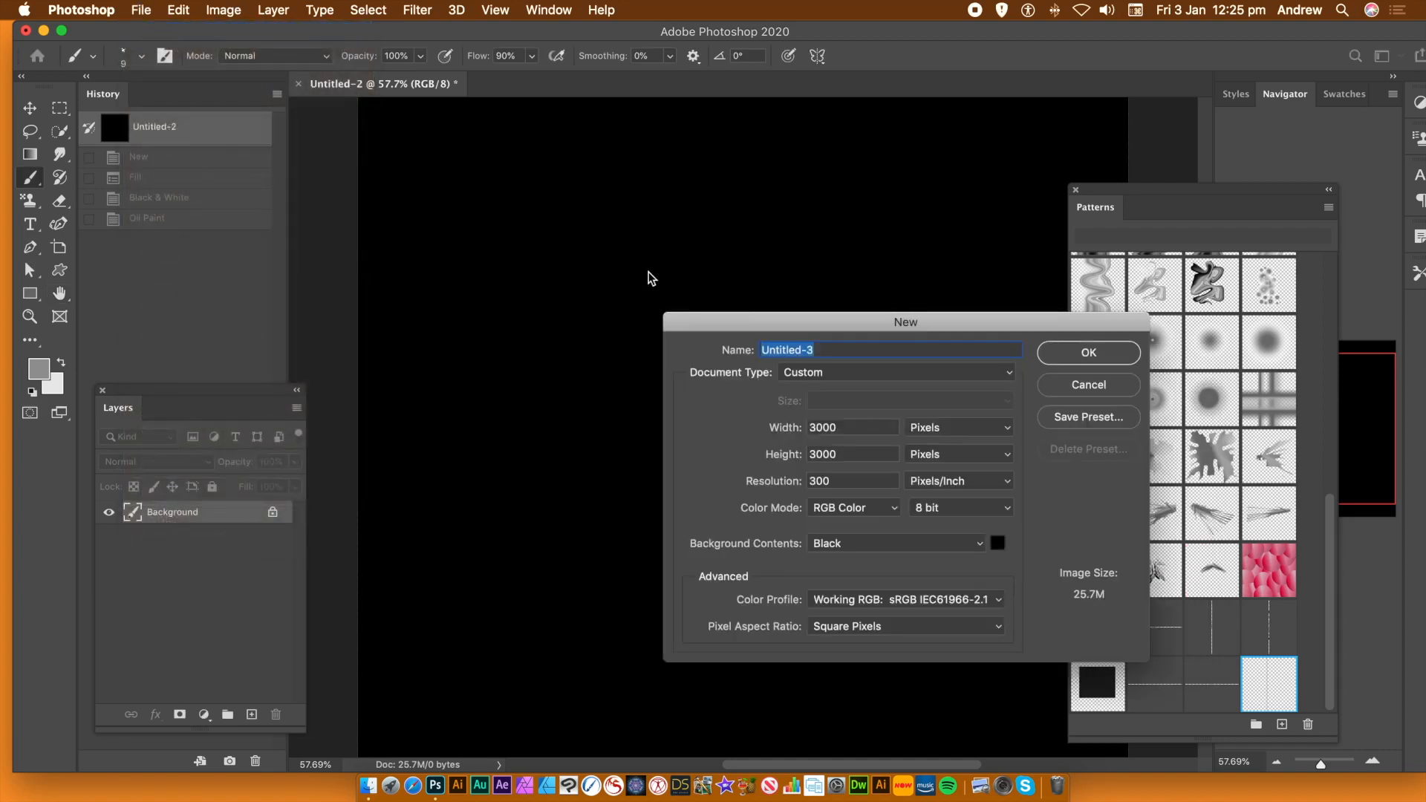
key(Tab)
text(1000)
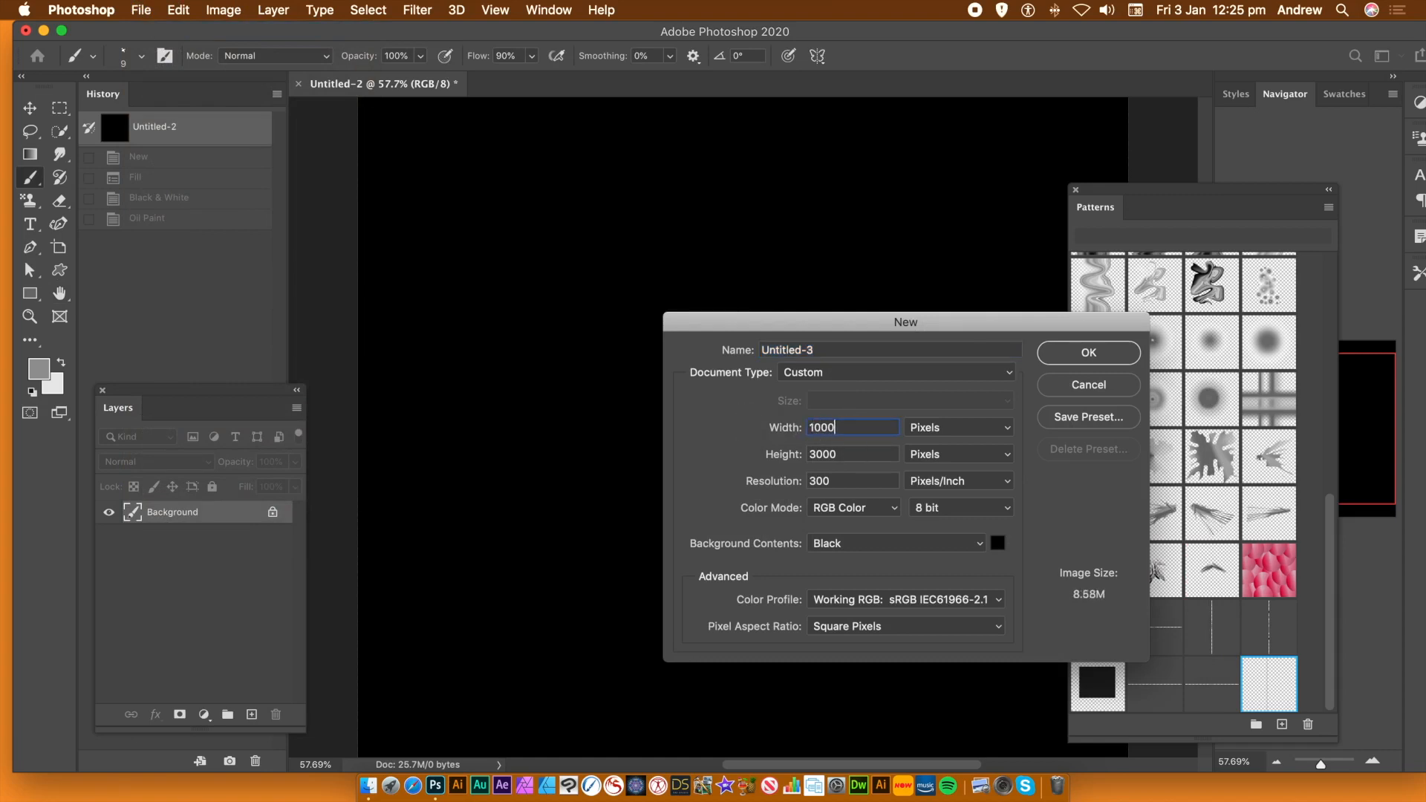
key(Tab)
text(1000)
key(Tab)
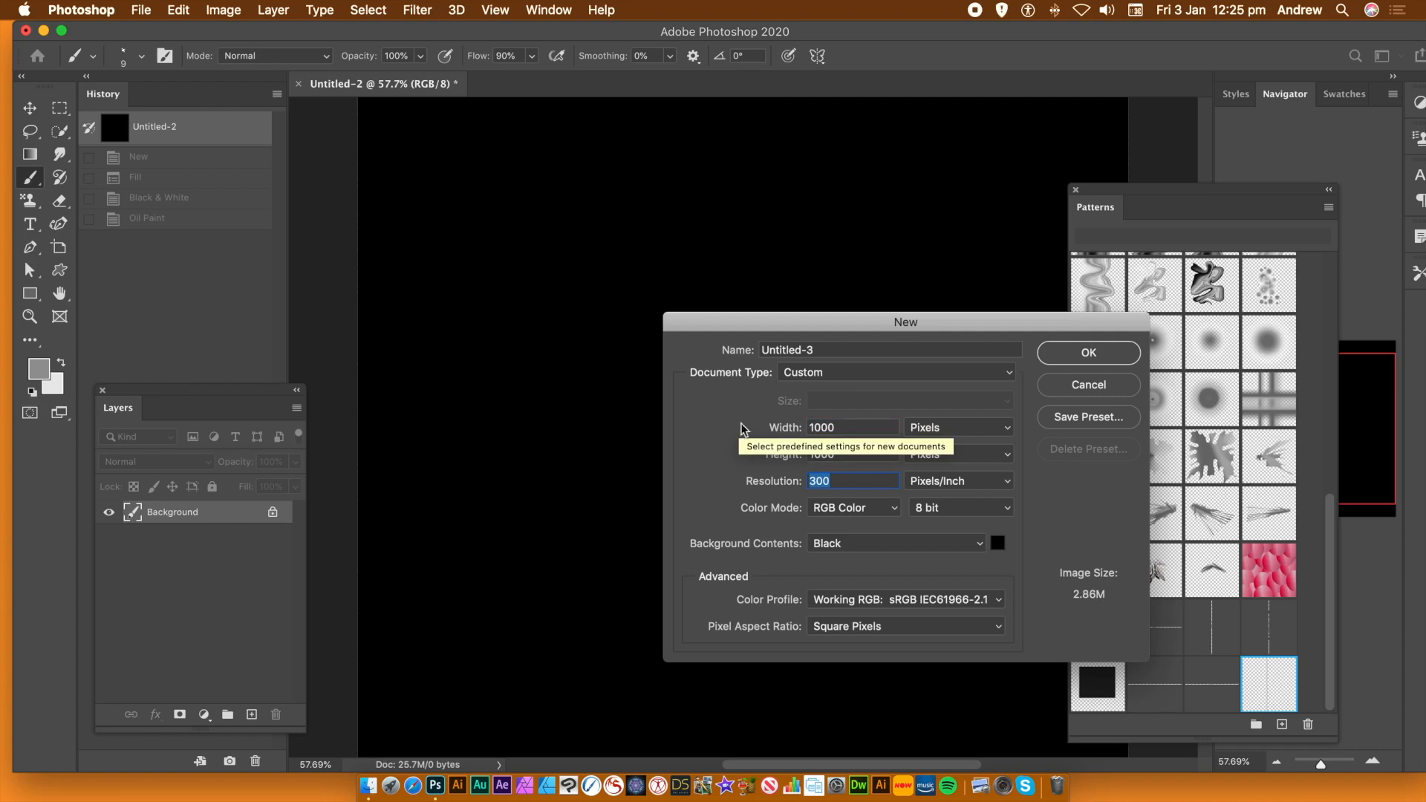
click(868, 543)
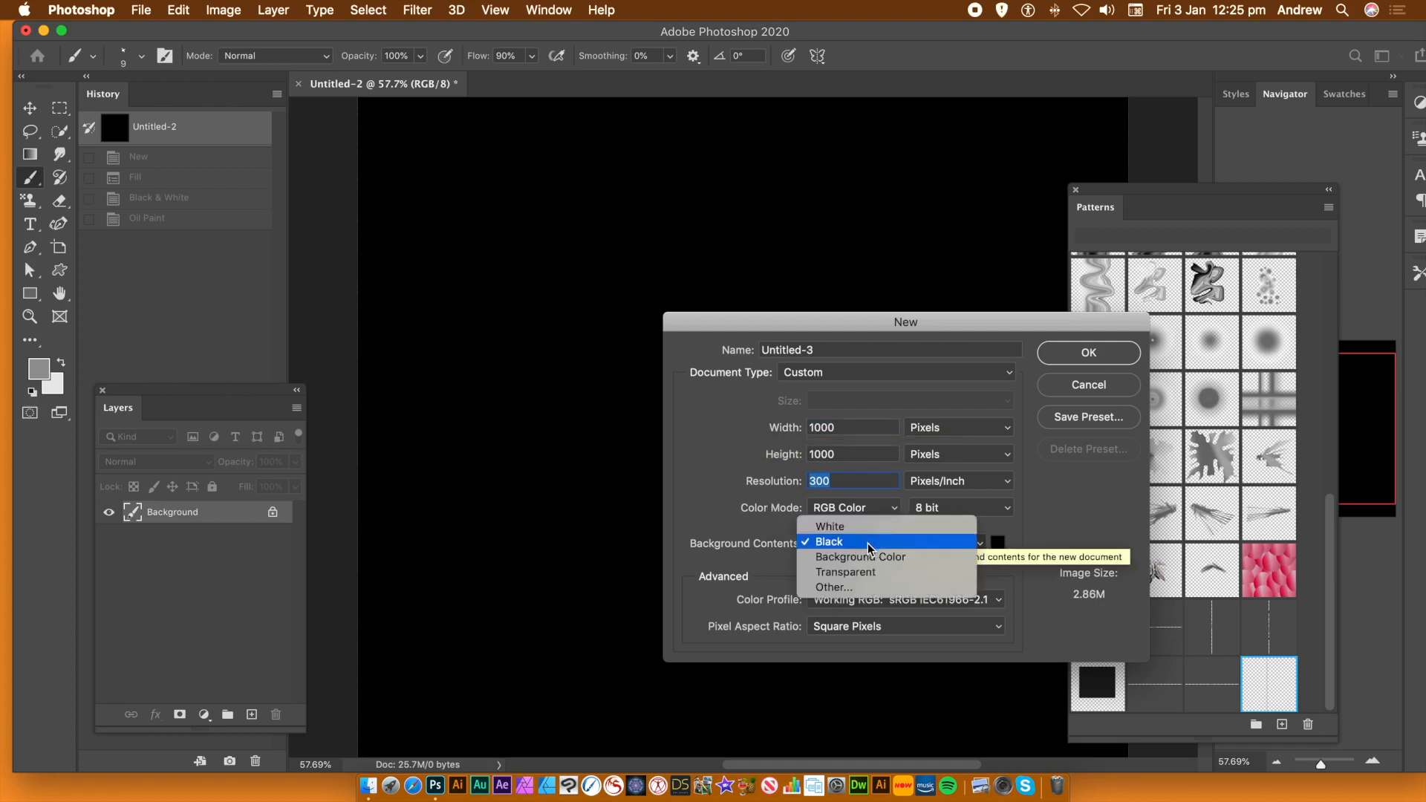
click(878, 571)
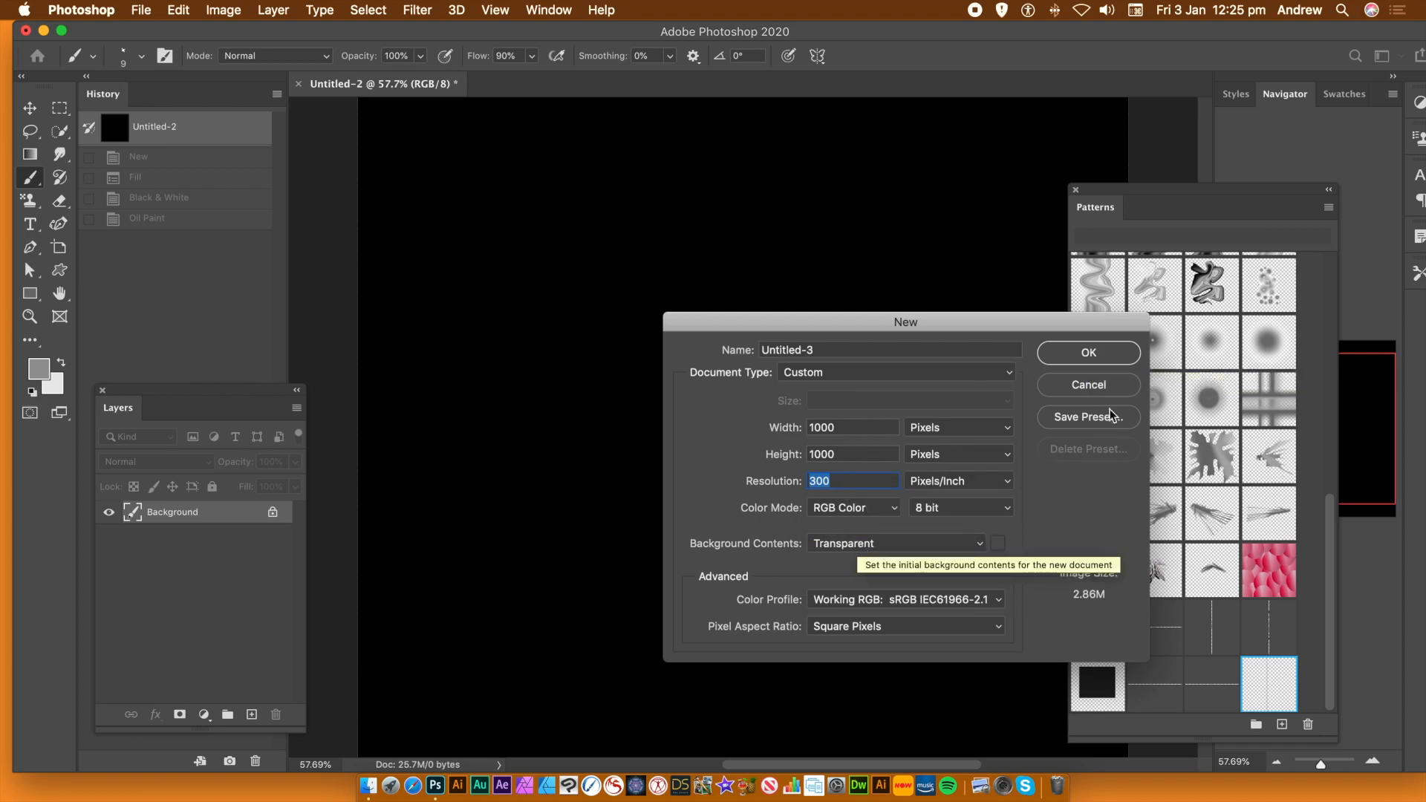
click(1095, 359)
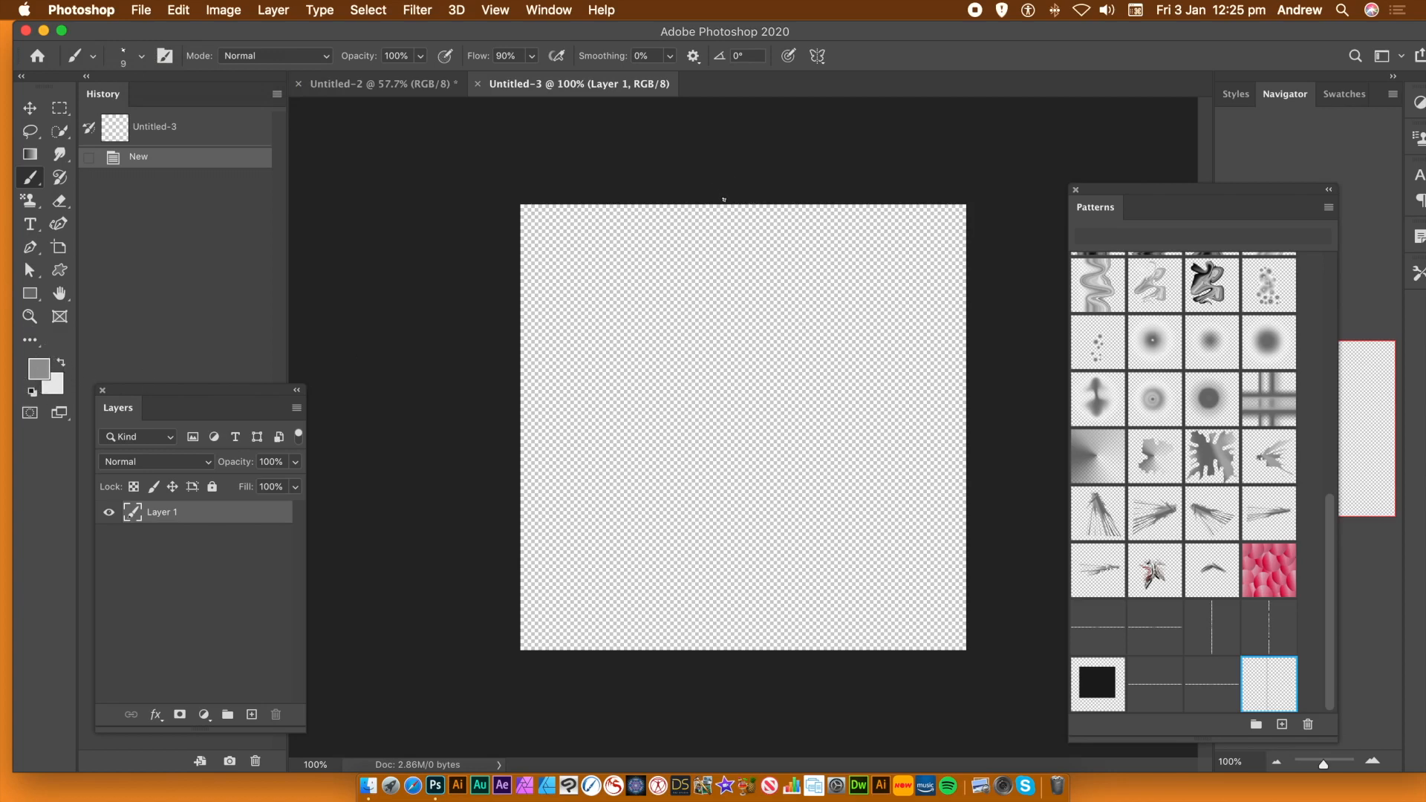
Paint a grey vertical line down the canvas centre and define it as a pattern
drag(724, 202, 741, 655)
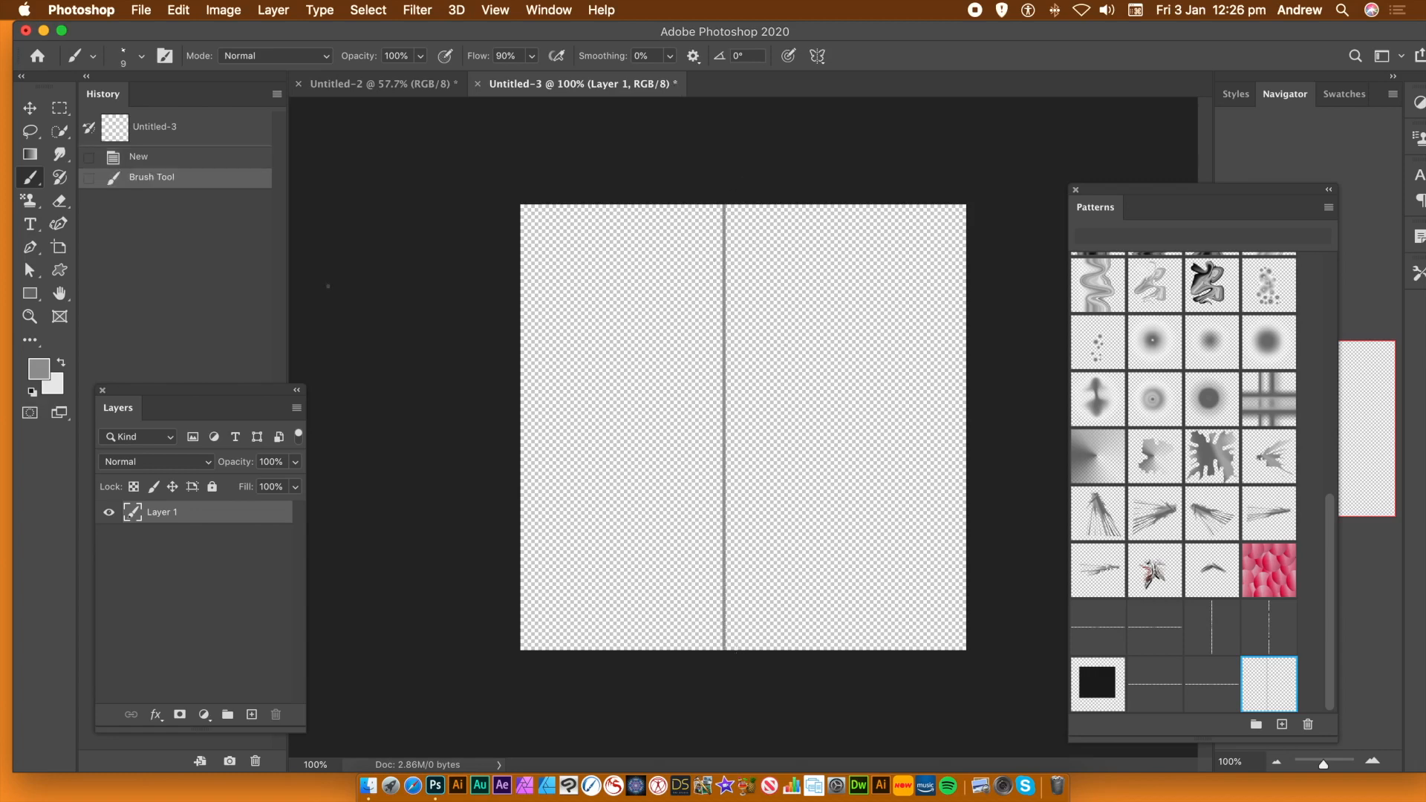
click(191, 11)
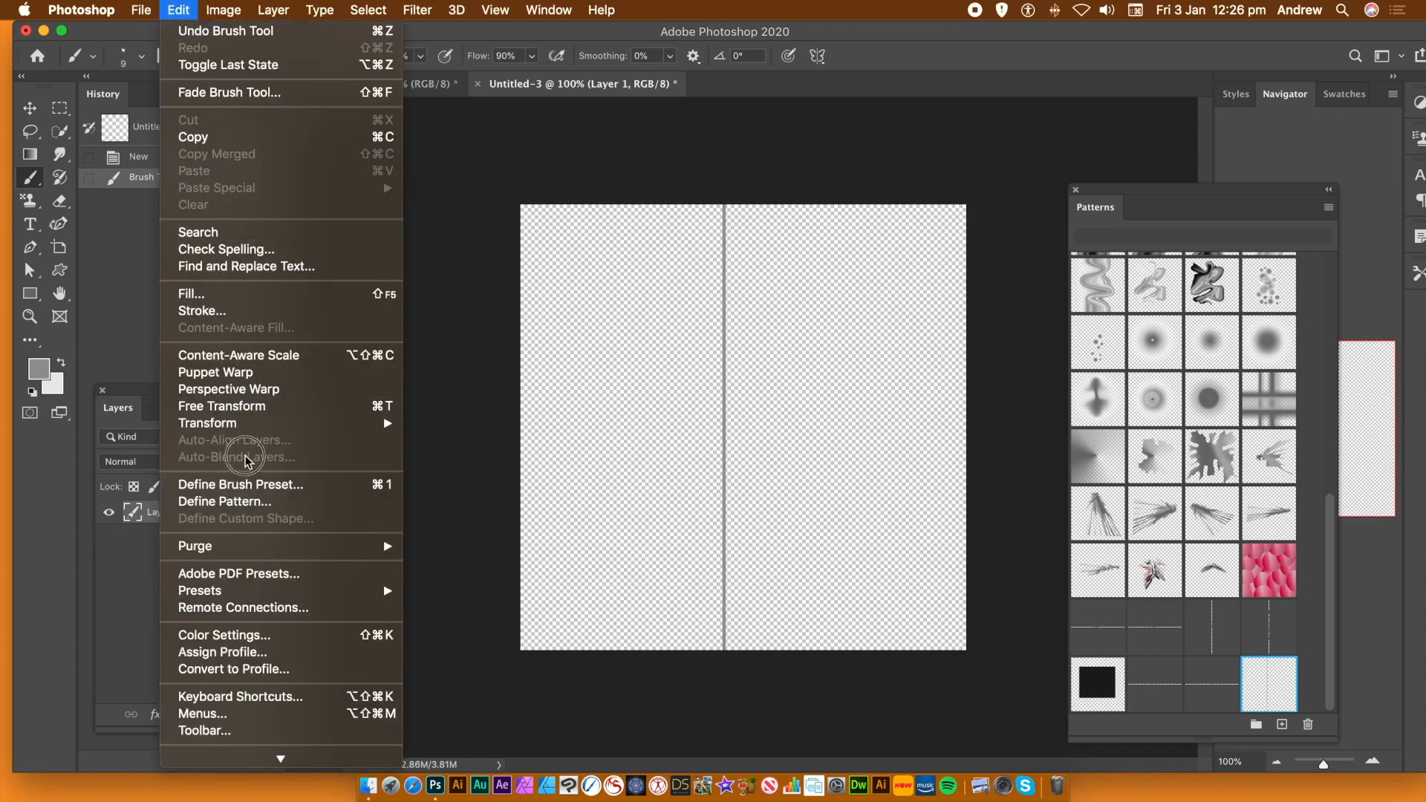
click(253, 503)
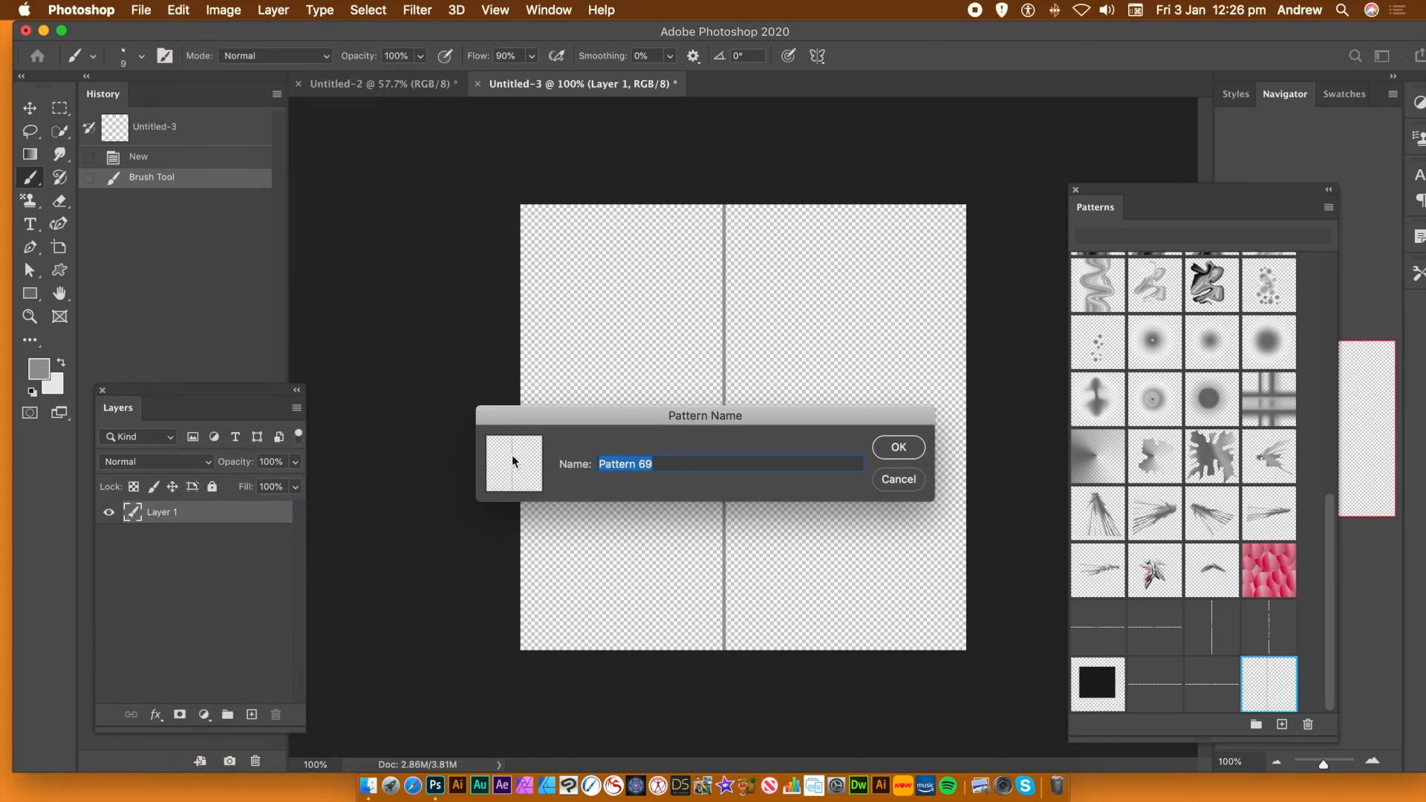
click(899, 448)
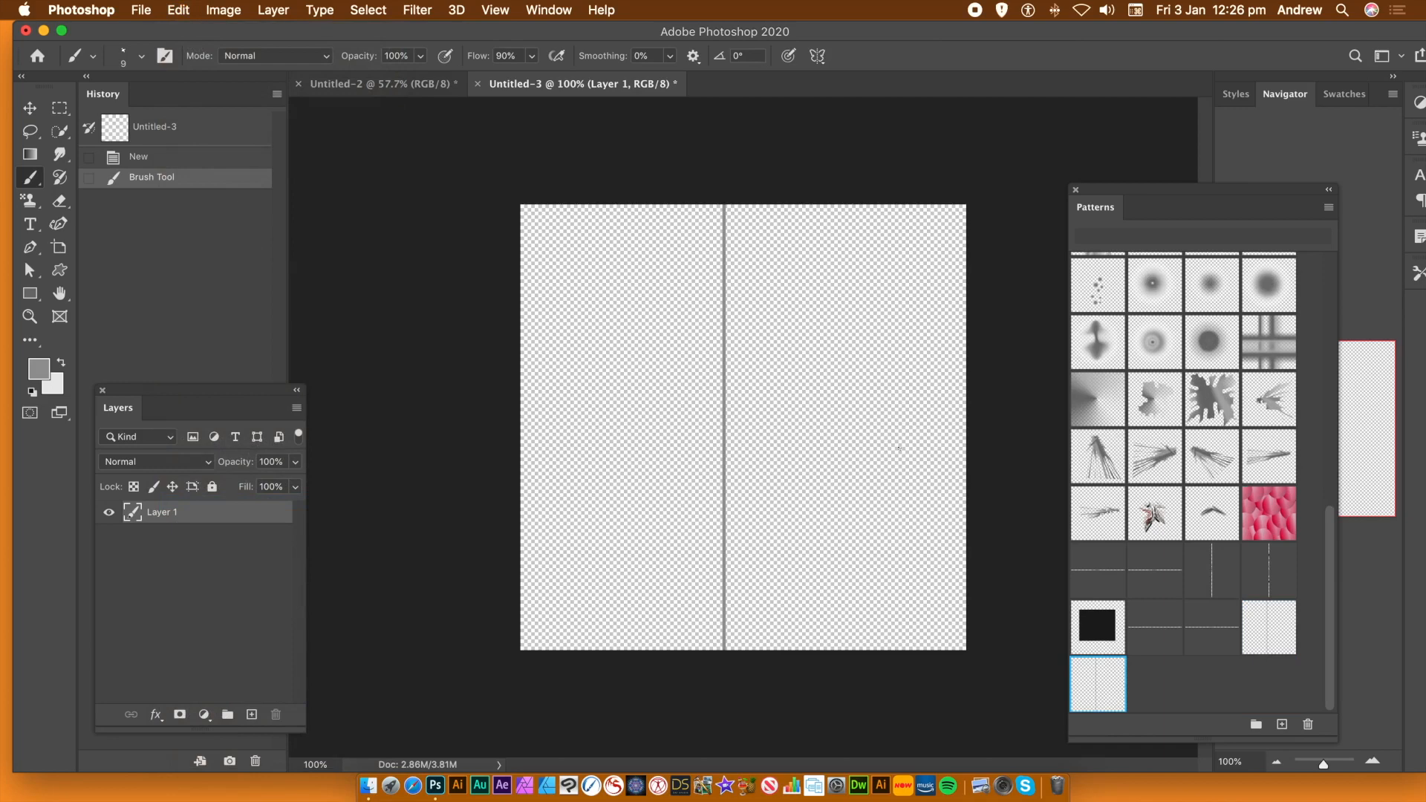
Revert the stroke, paint a short line at the canvas top, and save it as Pattern 70
click(140, 158)
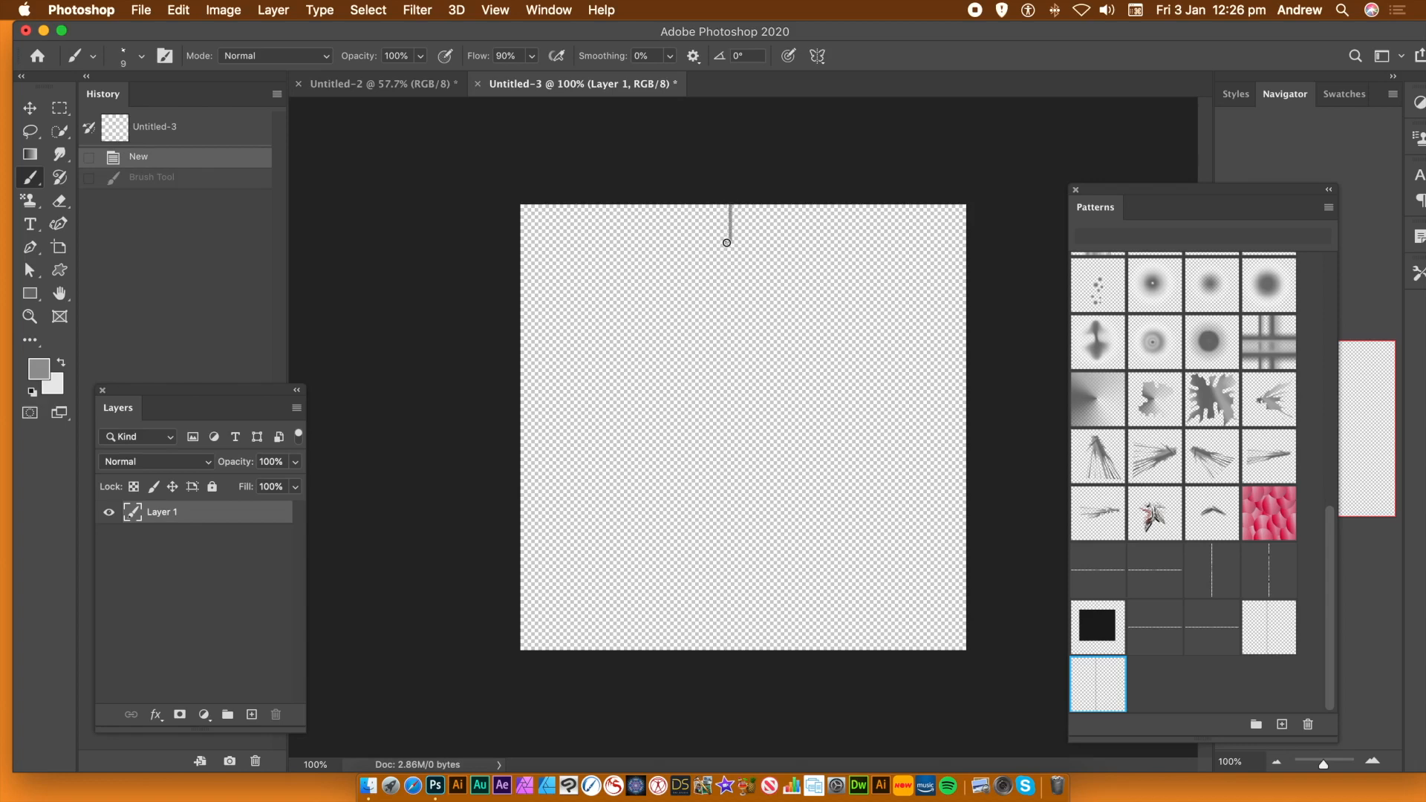
drag(727, 243, 726, 243)
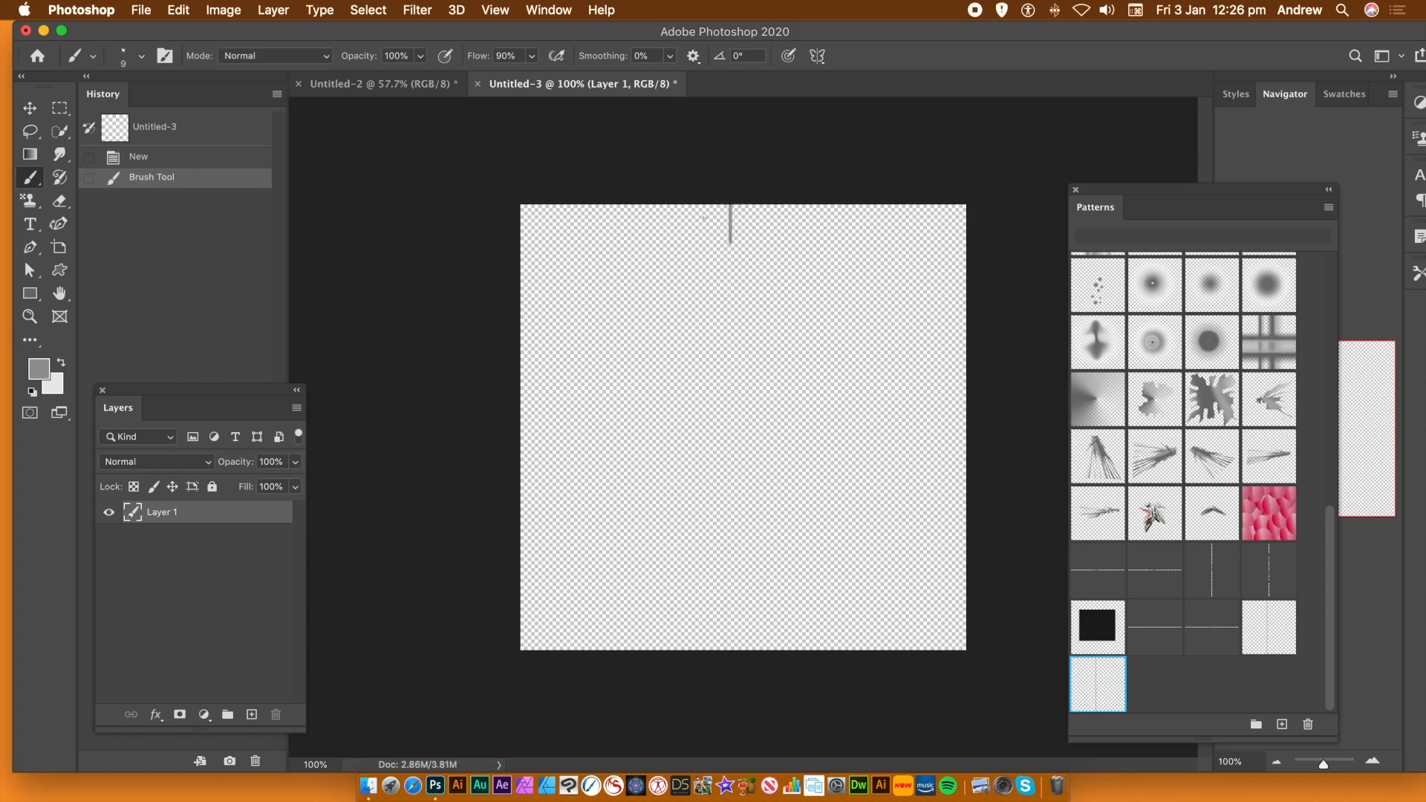
click(178, 10)
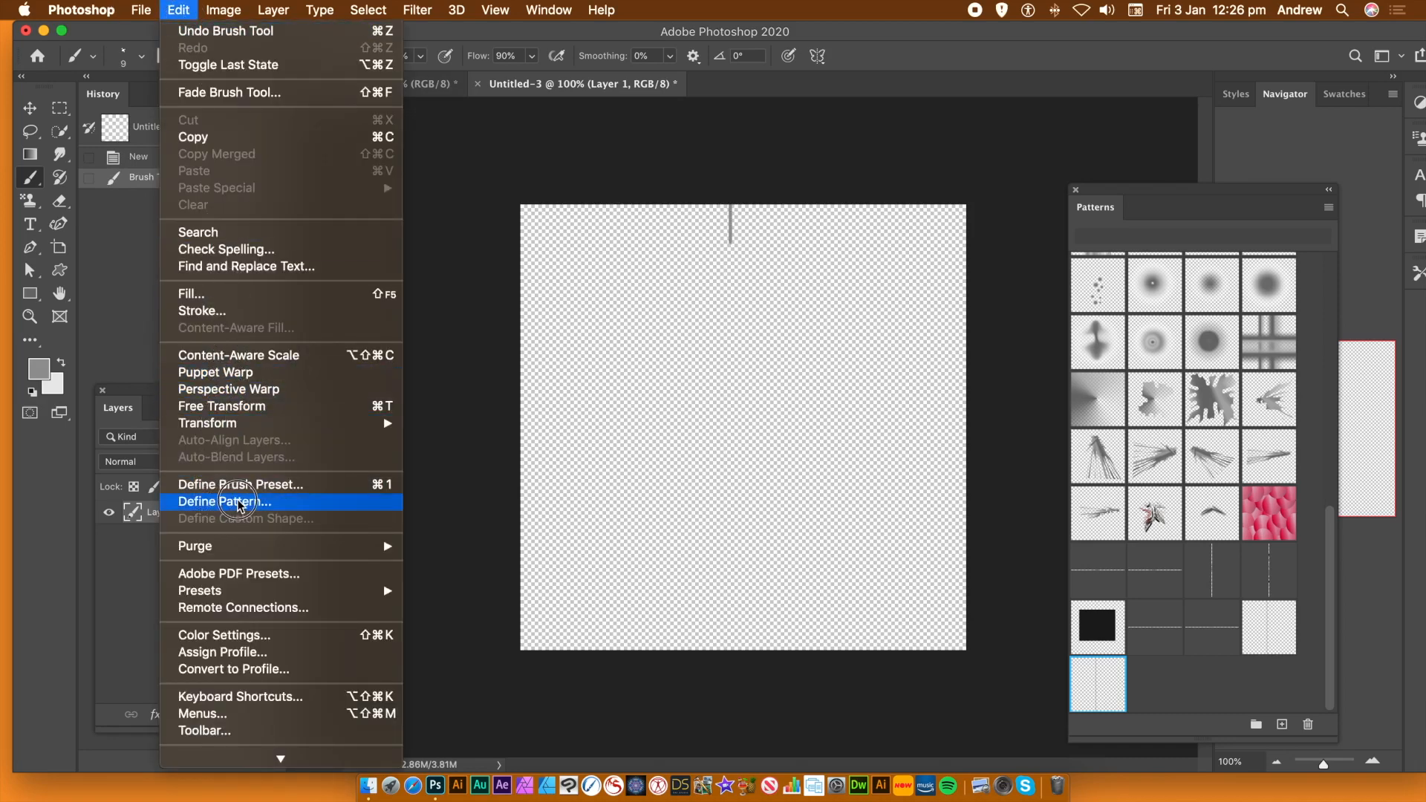
click(225, 502)
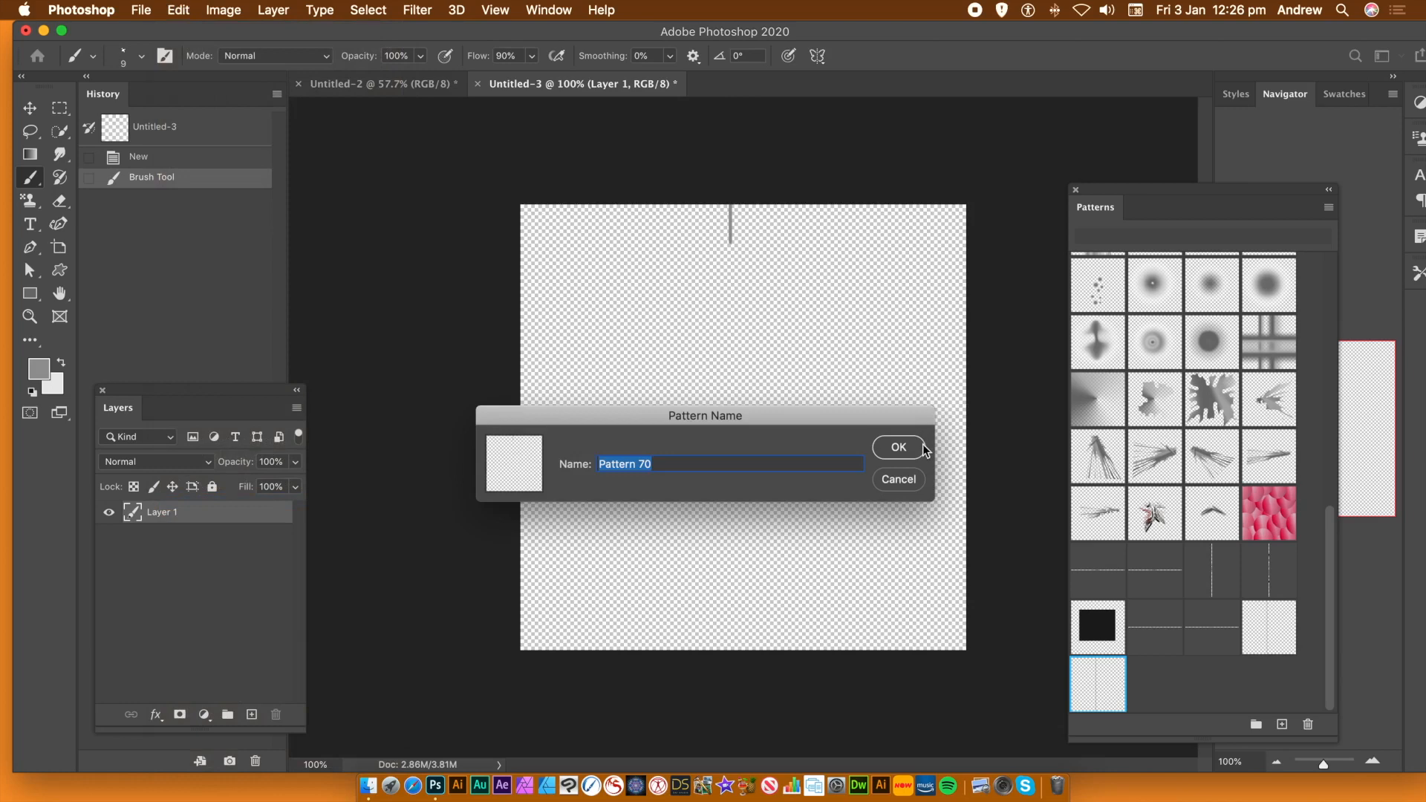
click(901, 448)
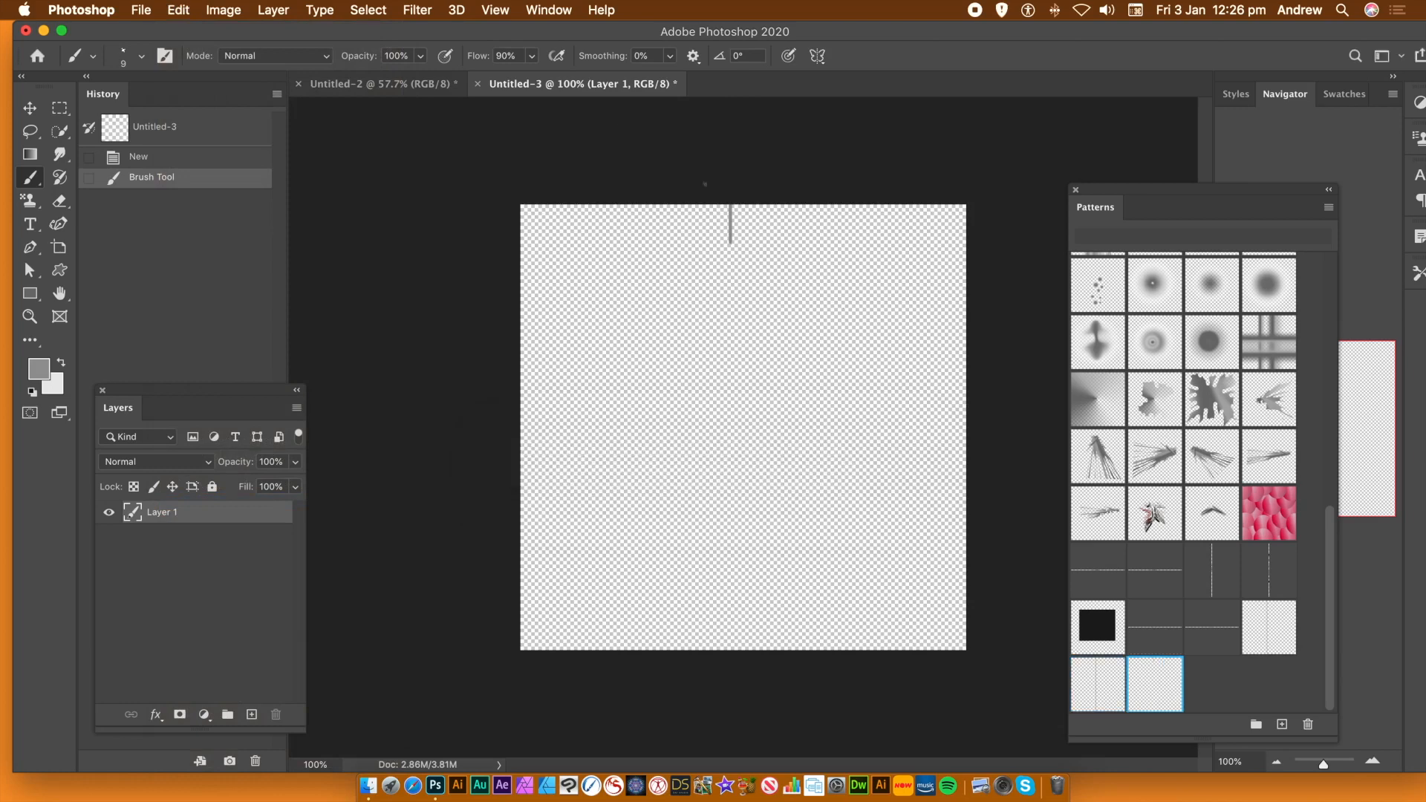
click(178, 9)
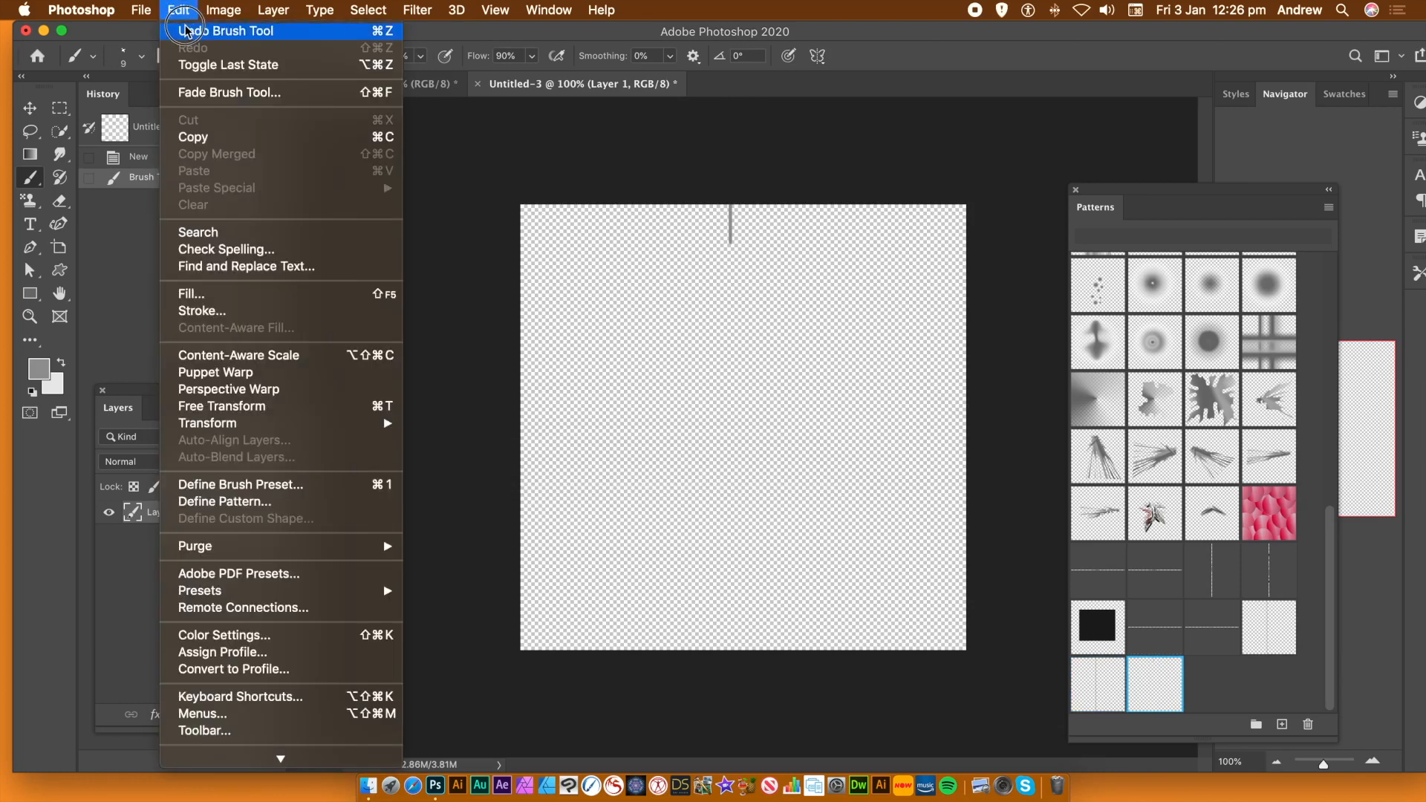
Replace the short stroke with a full-height zig-zag line and save it as Pattern 71
click(199, 25)
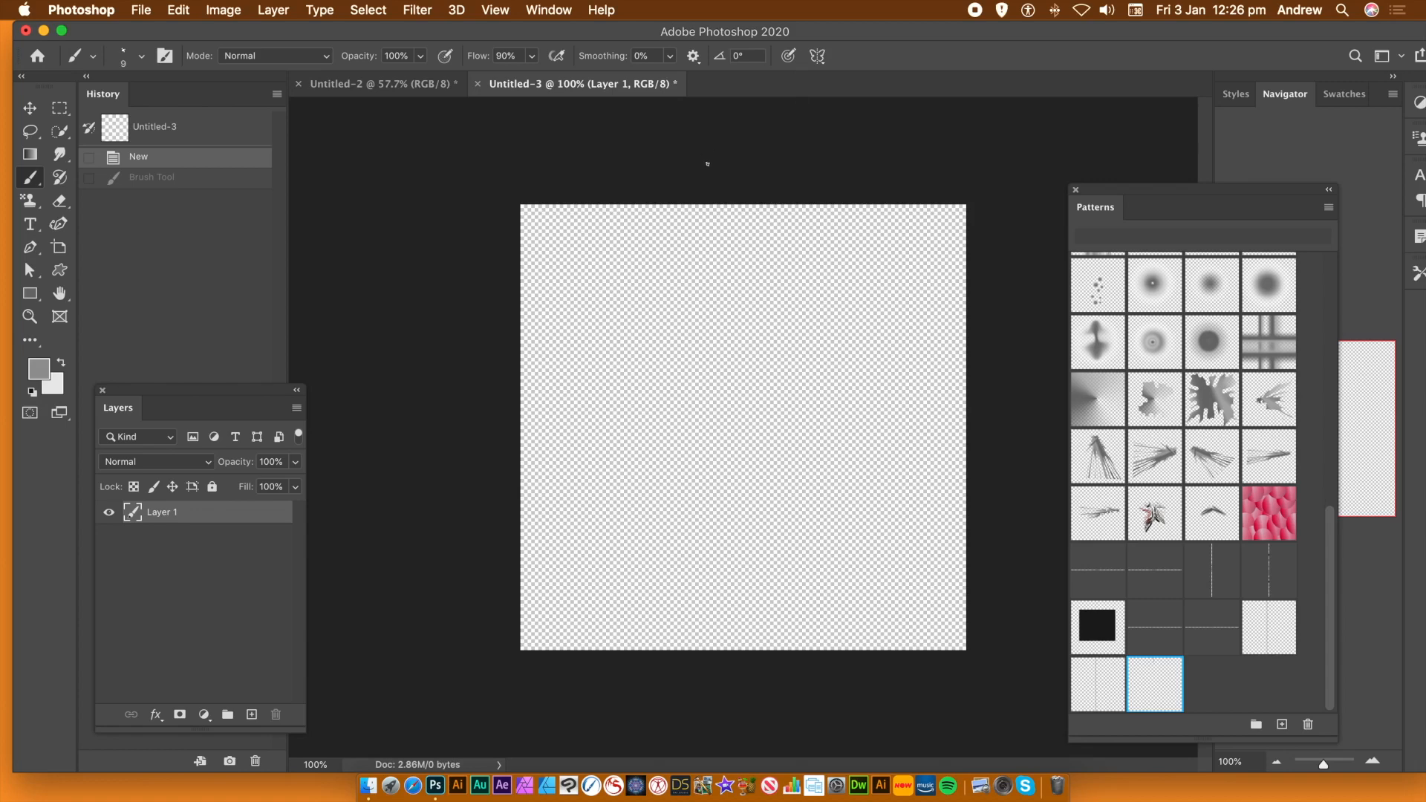
mouse_move(716, 201)
mouse_down()
mouse_move(731, 440)
mouse_move(720, 544)
mouse_up()
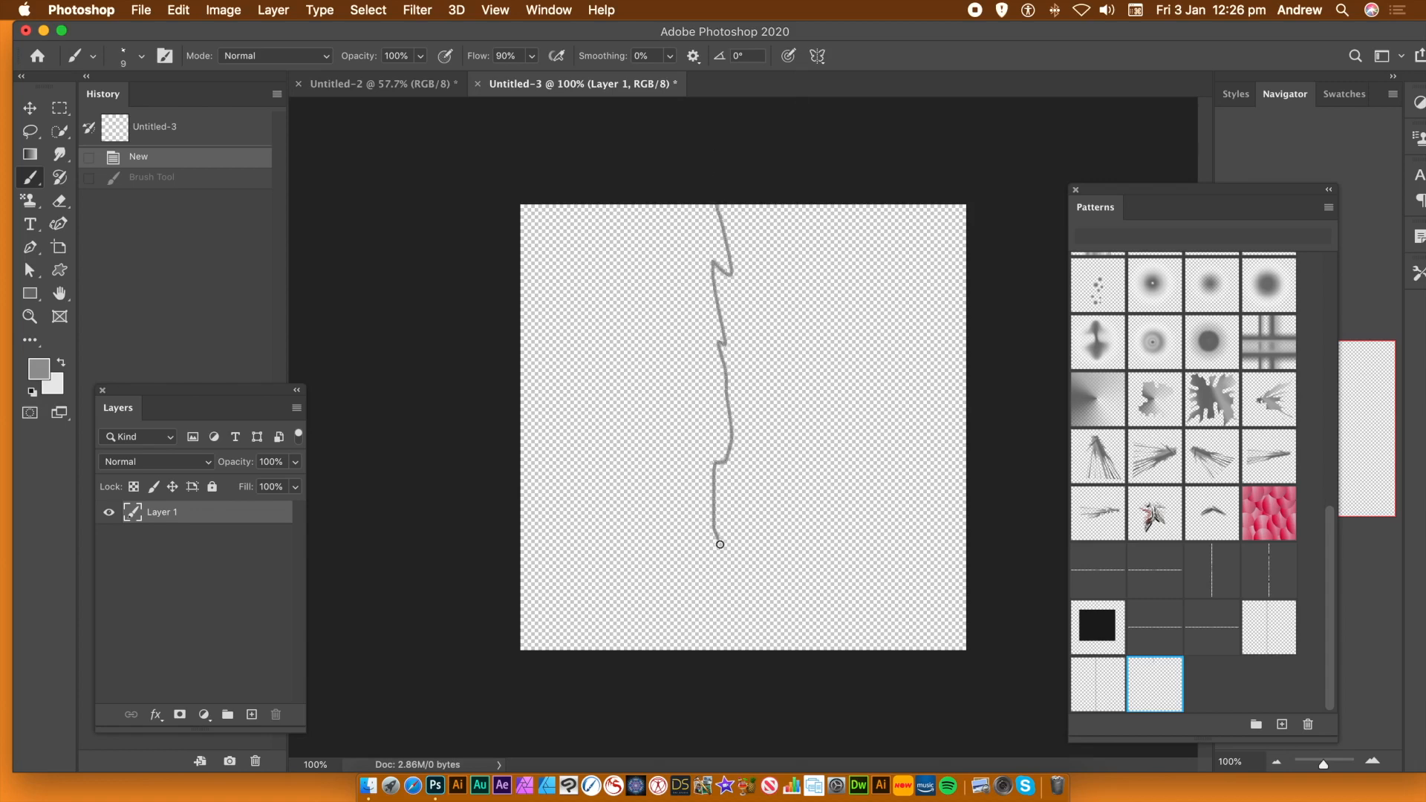
drag(729, 636, 732, 662)
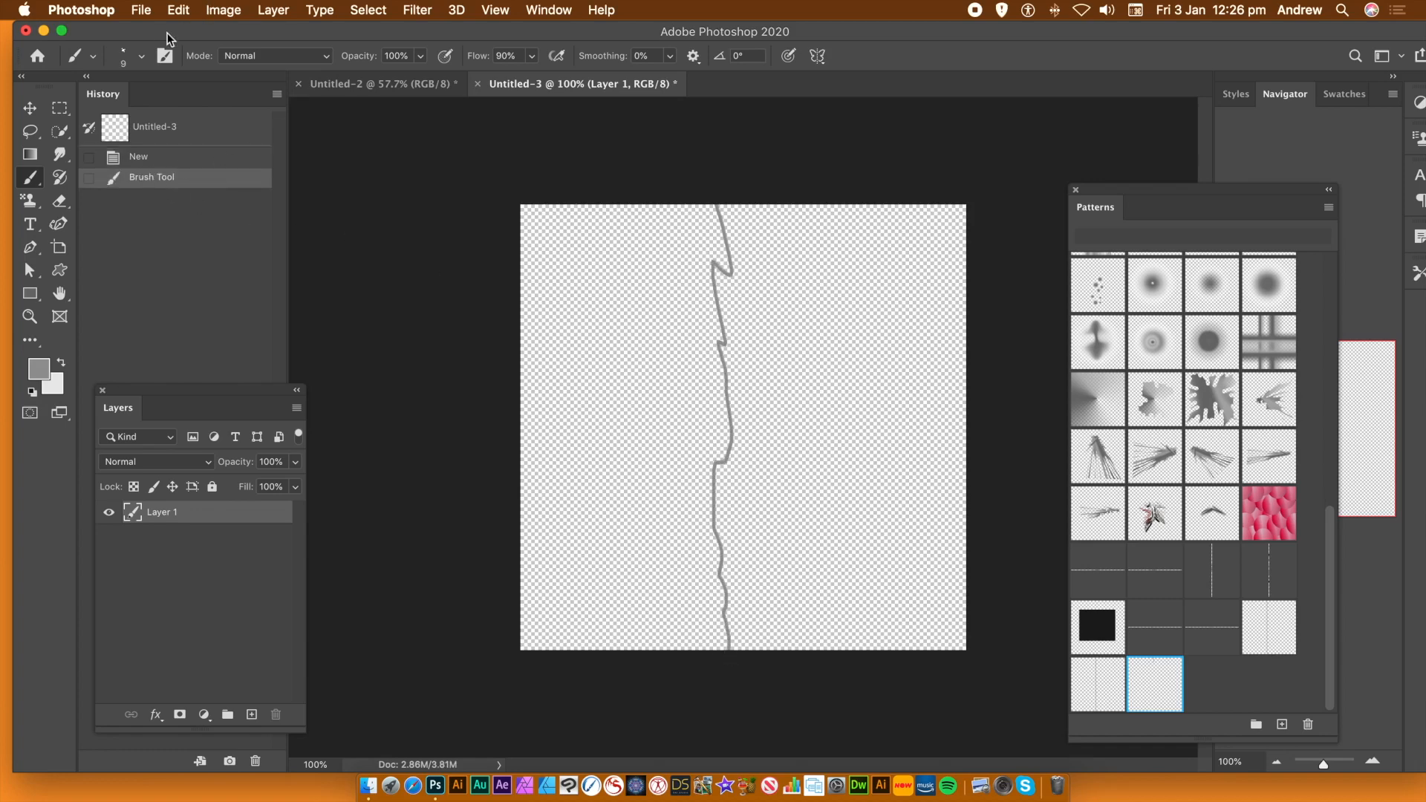
click(179, 10)
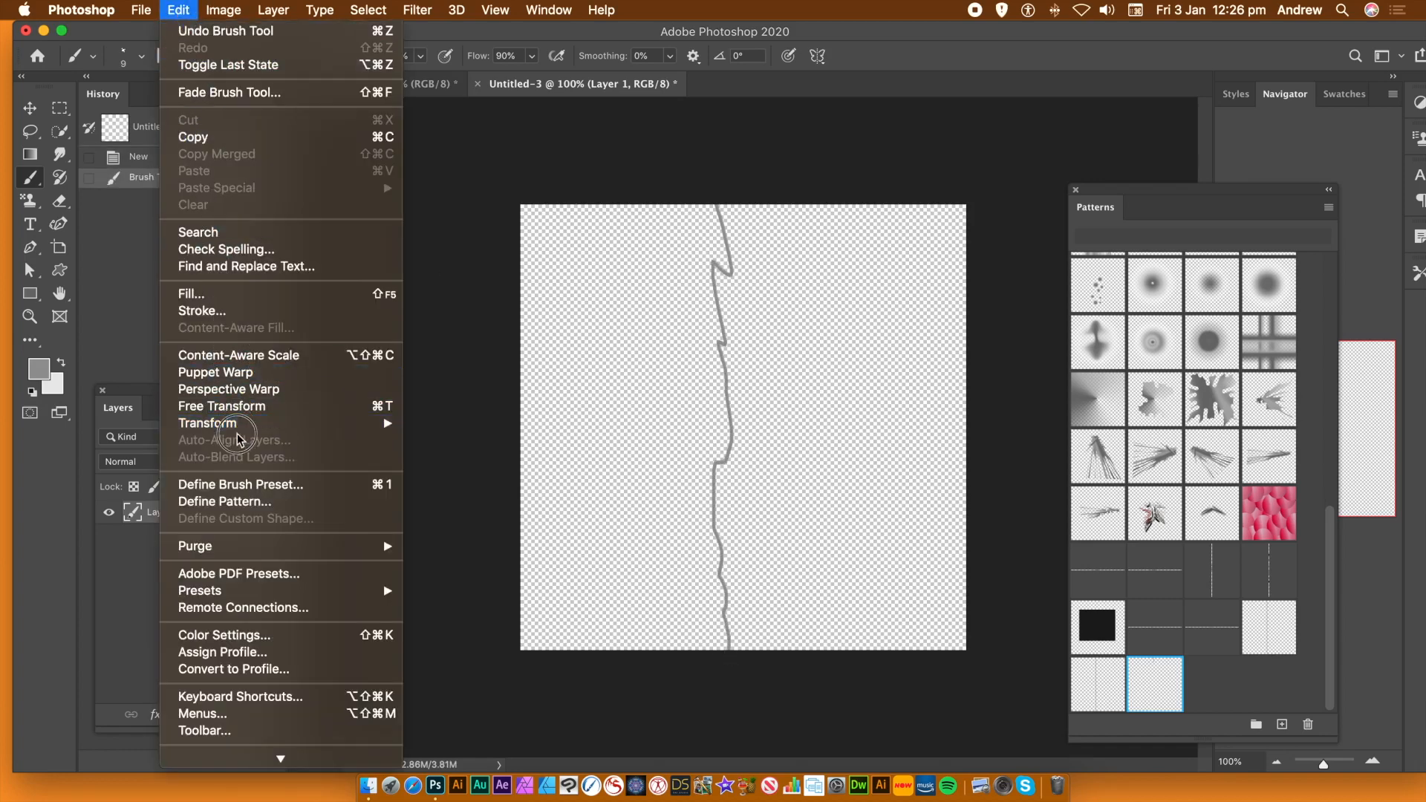
click(248, 508)
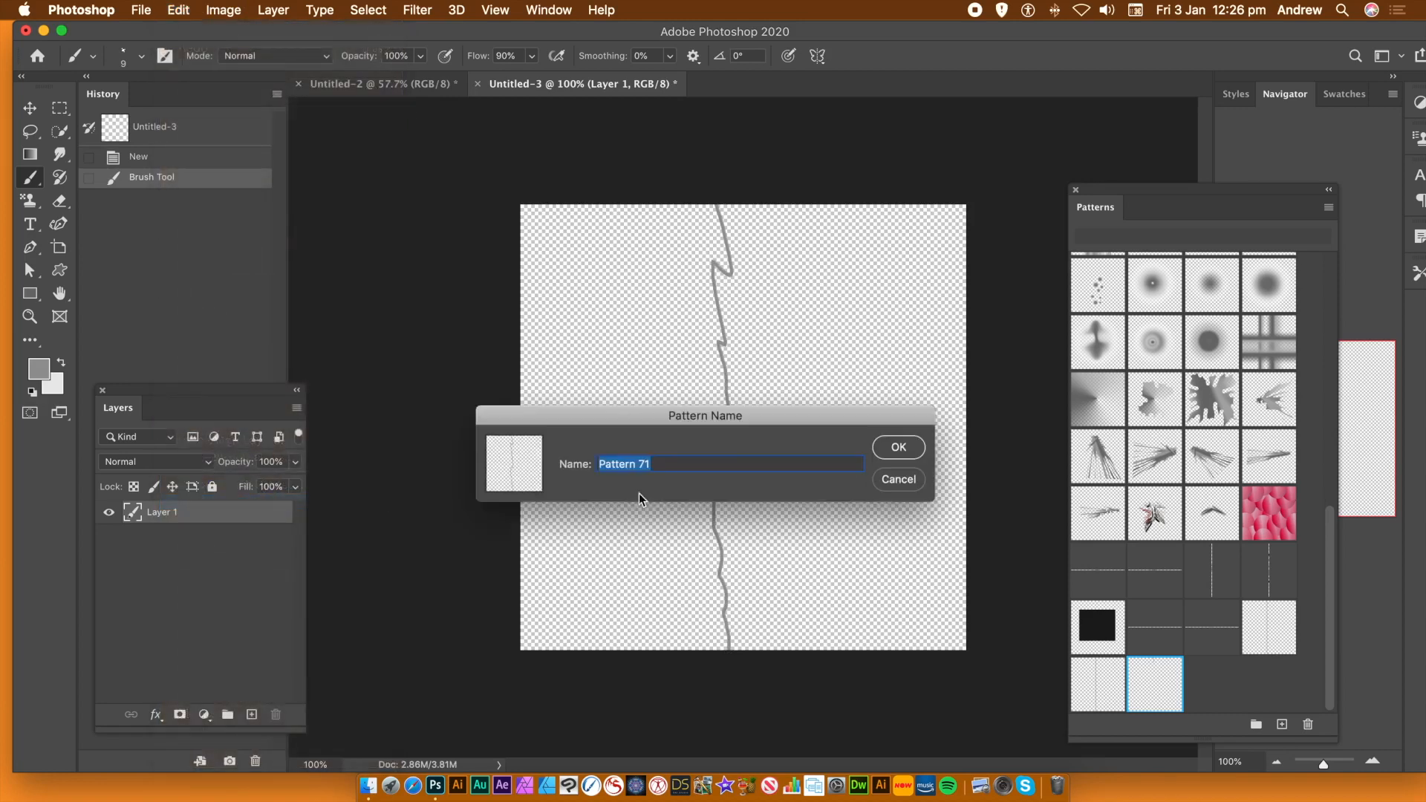
click(899, 448)
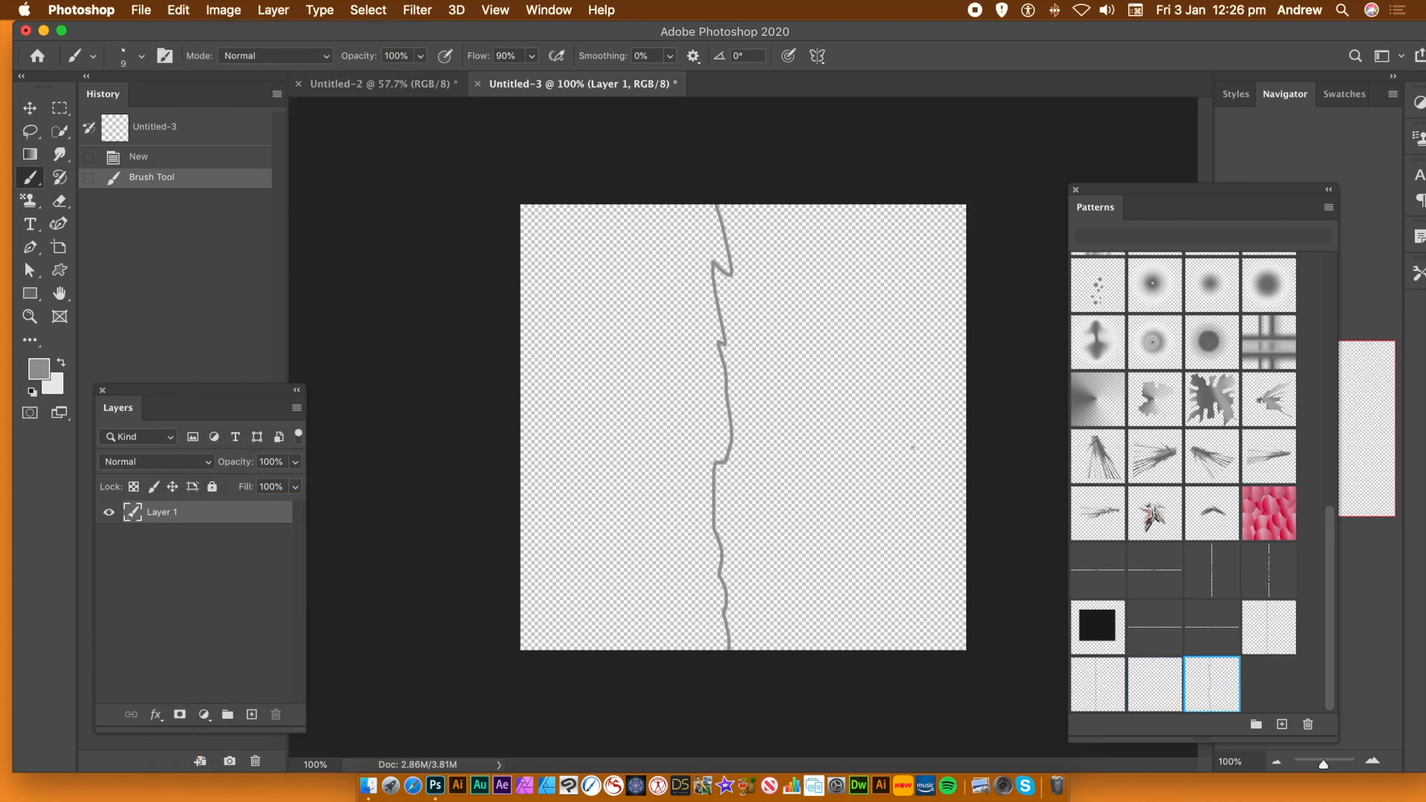
Return to the black Untitled-2 canvas and browse the Edit and Layer menus
click(375, 85)
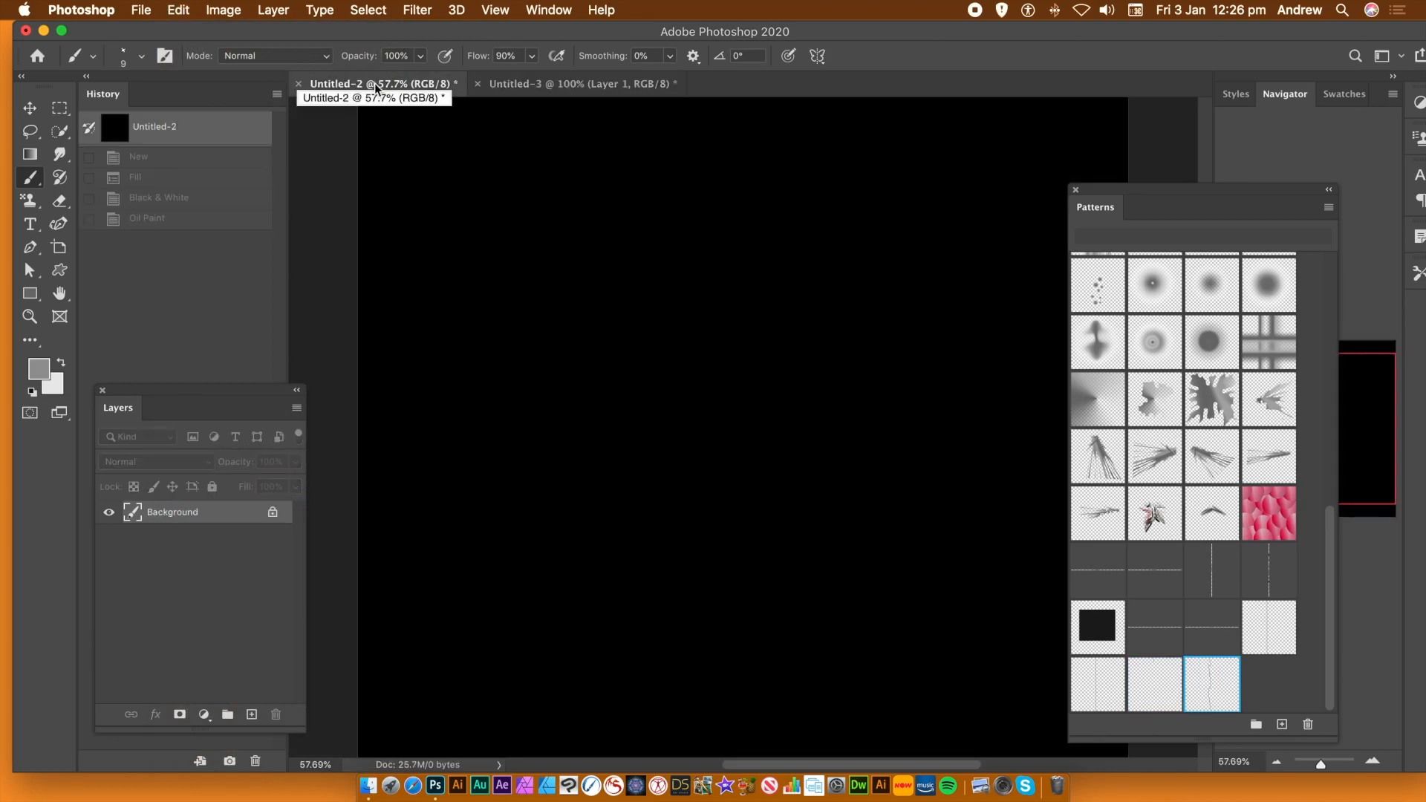
click(179, 11)
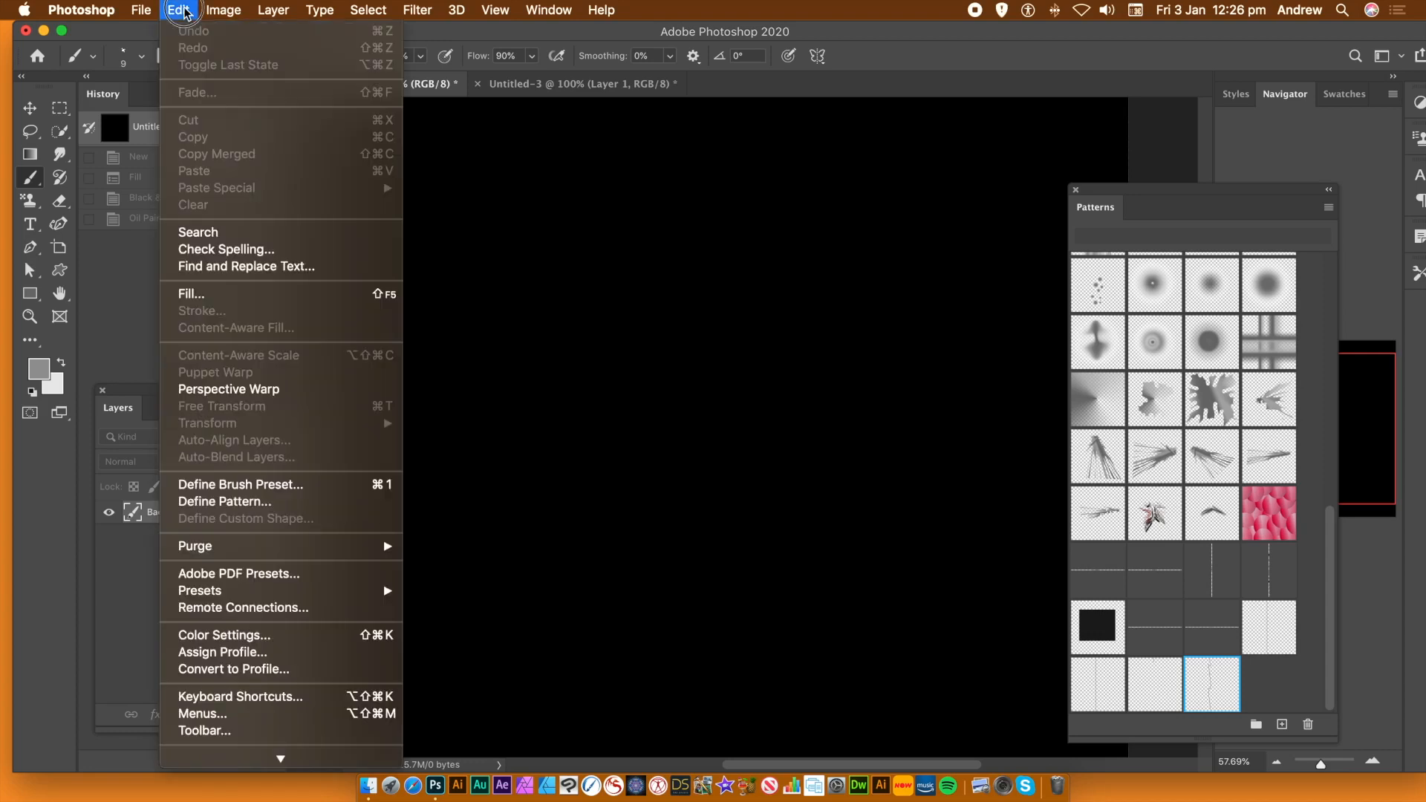
mouse_move(275, 13)
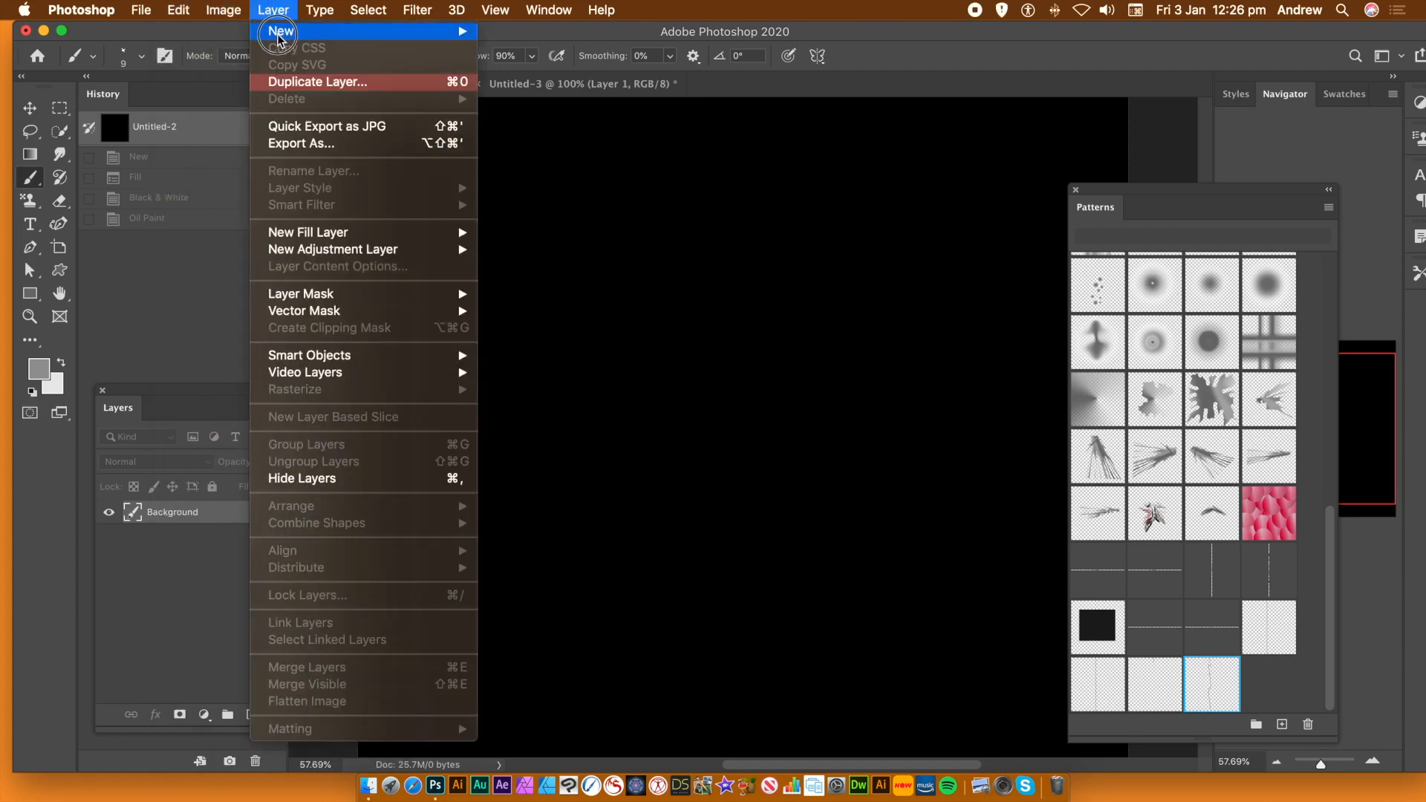
click(652, 23)
click(363, 37)
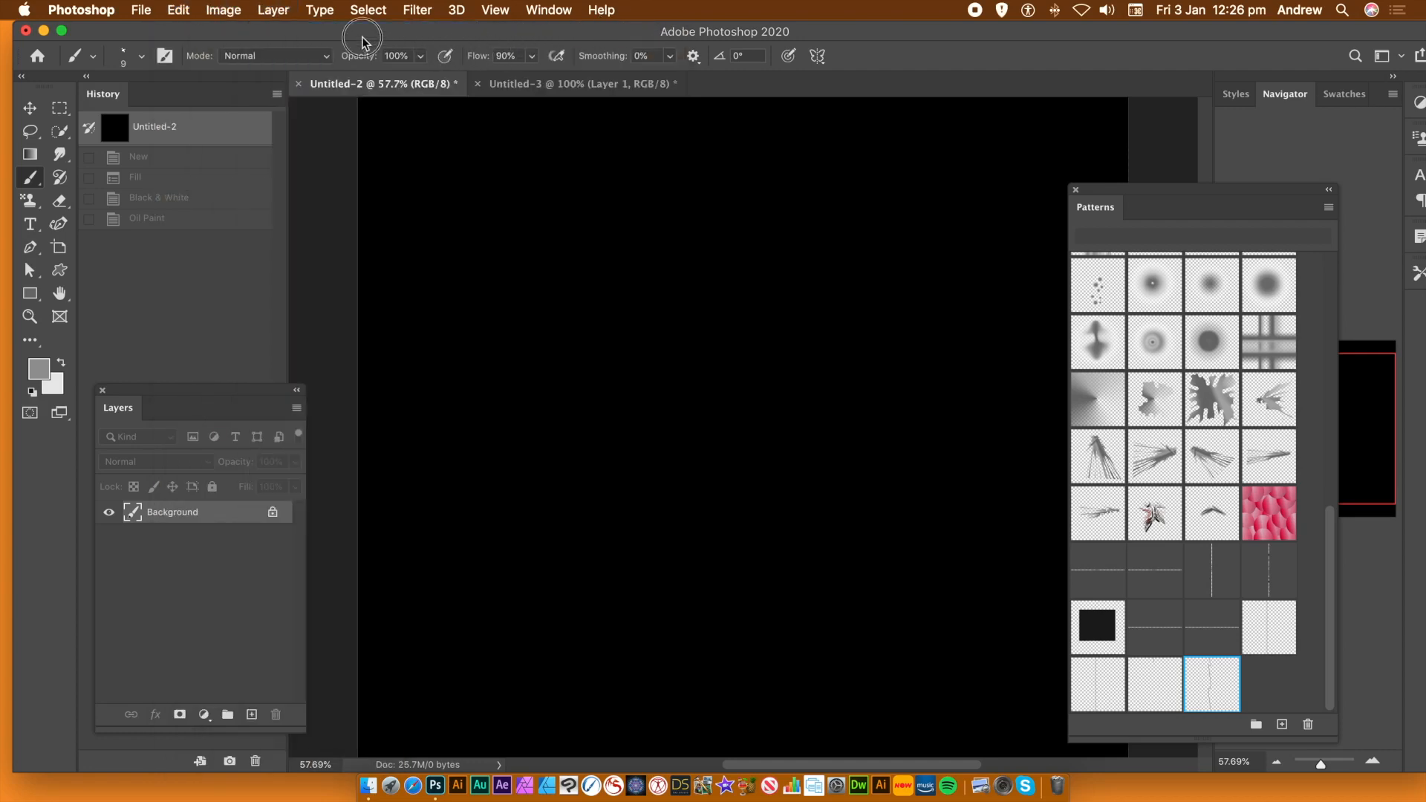
click(273, 10)
mouse_move(277, 31)
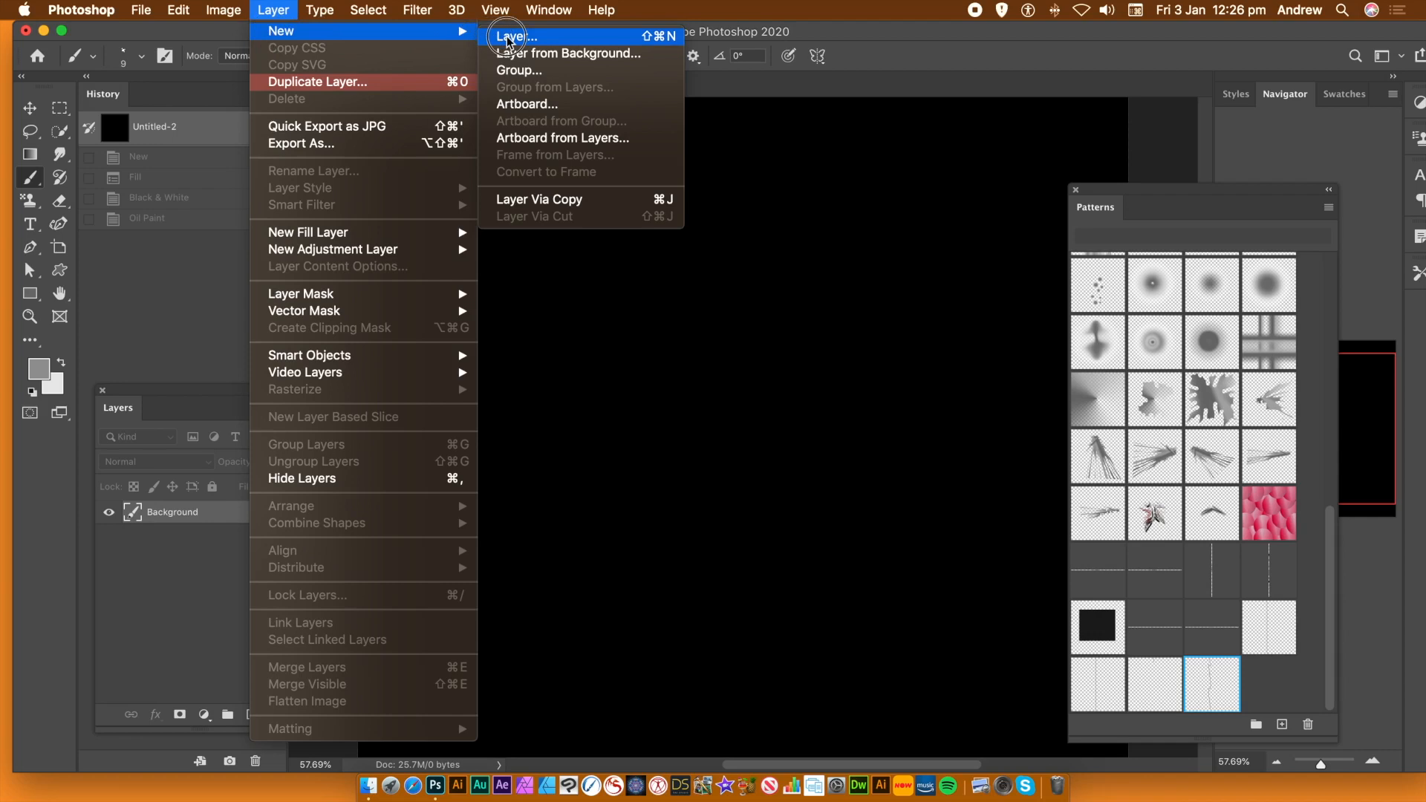
mouse_move(146, 12)
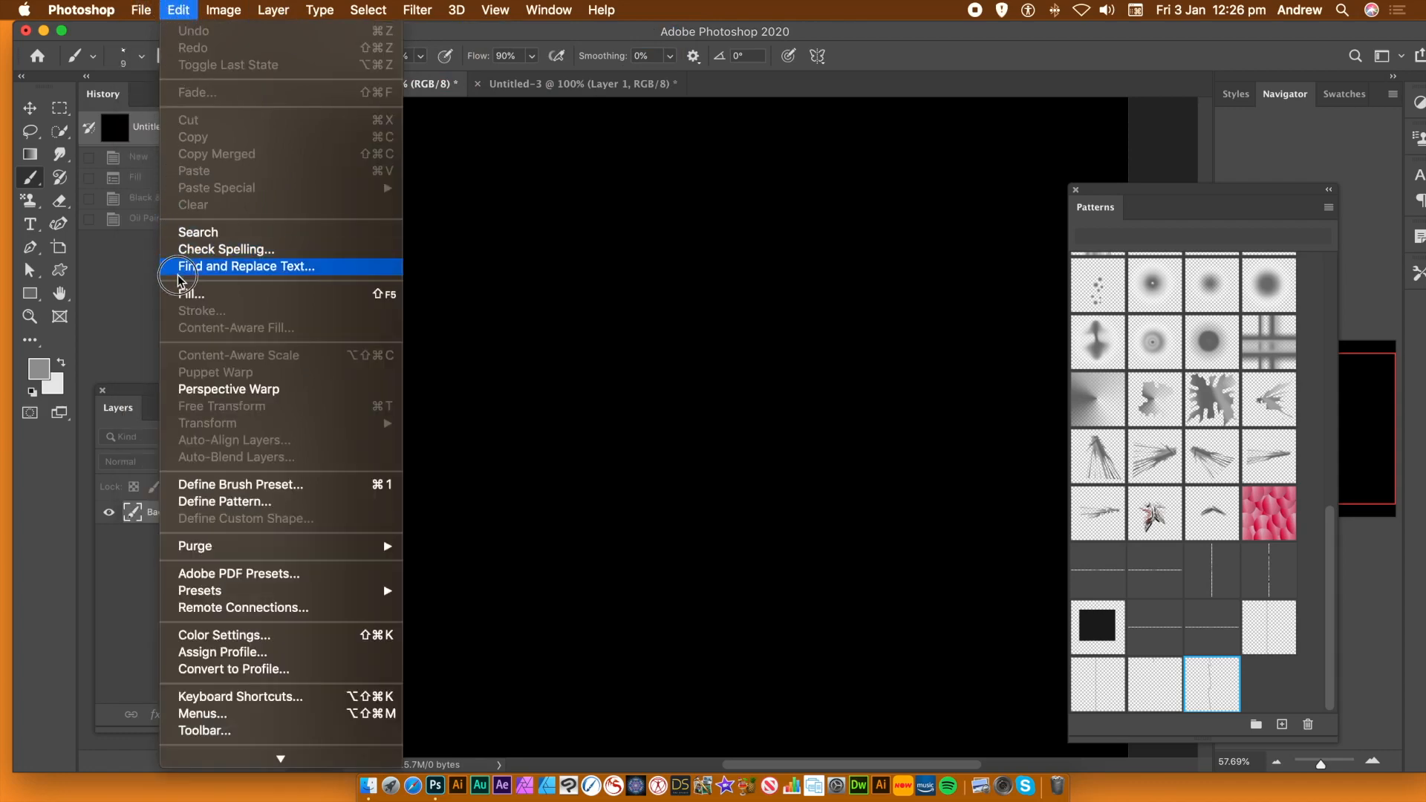
Fill with the new wavy-line pattern as Contents, using the Spiral script
click(189, 297)
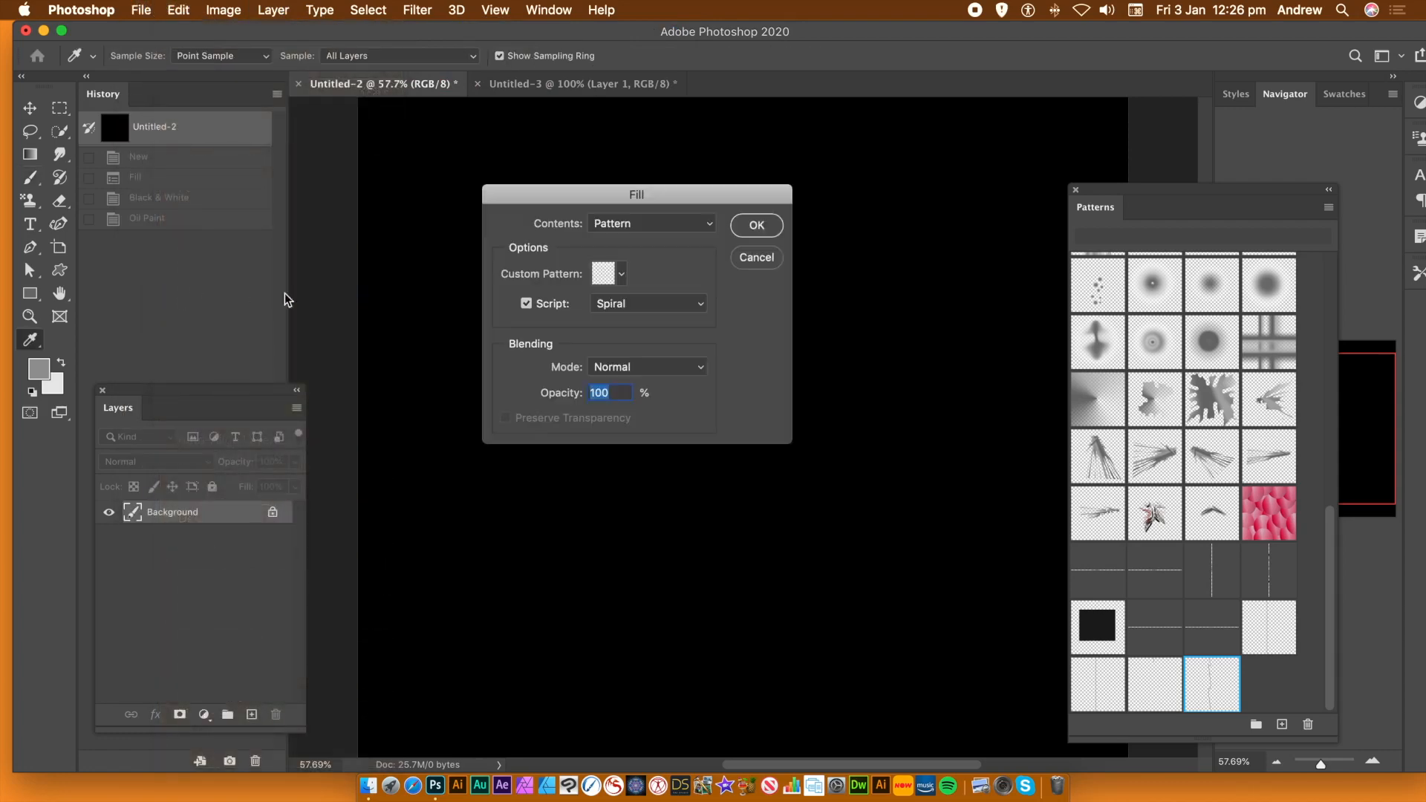
click(621, 276)
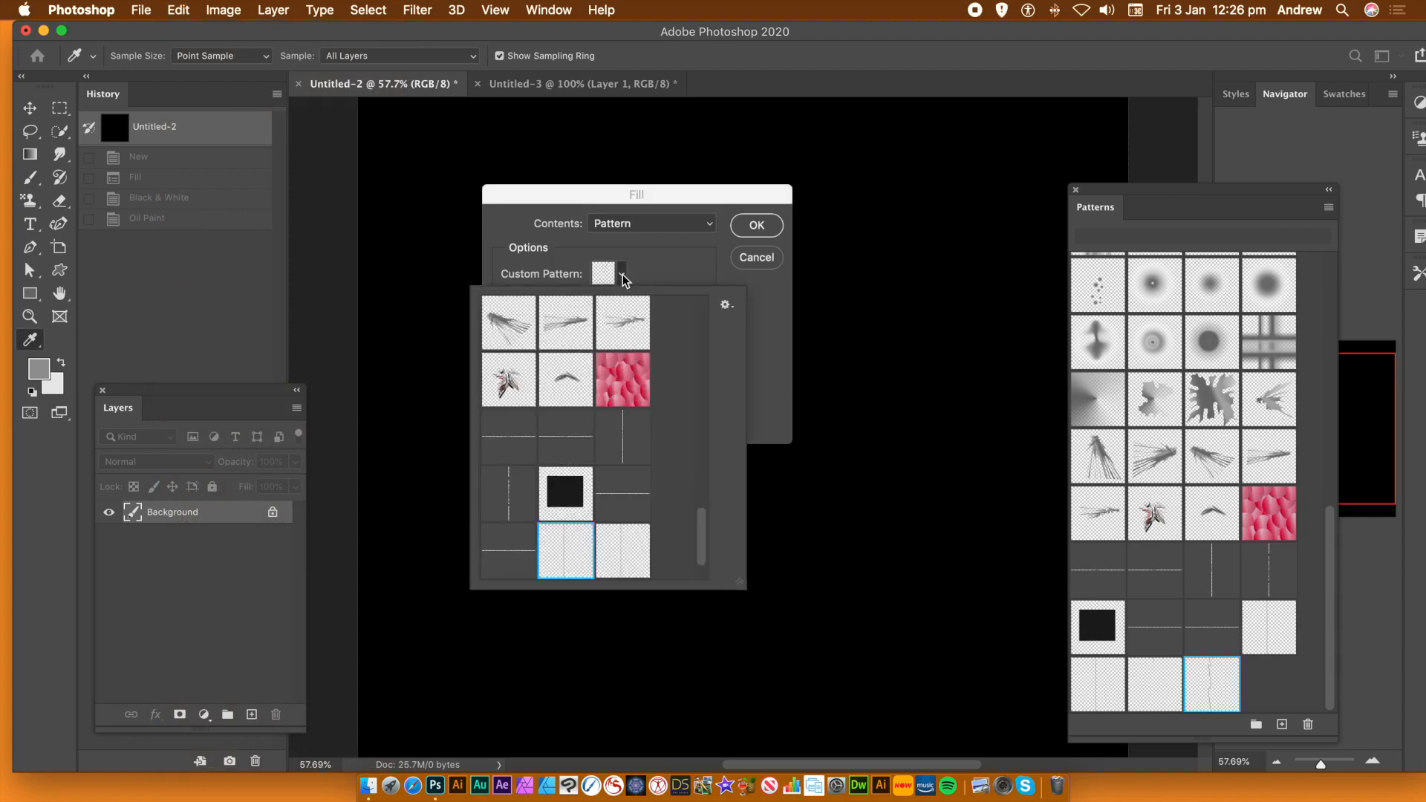
drag(702, 544, 694, 583)
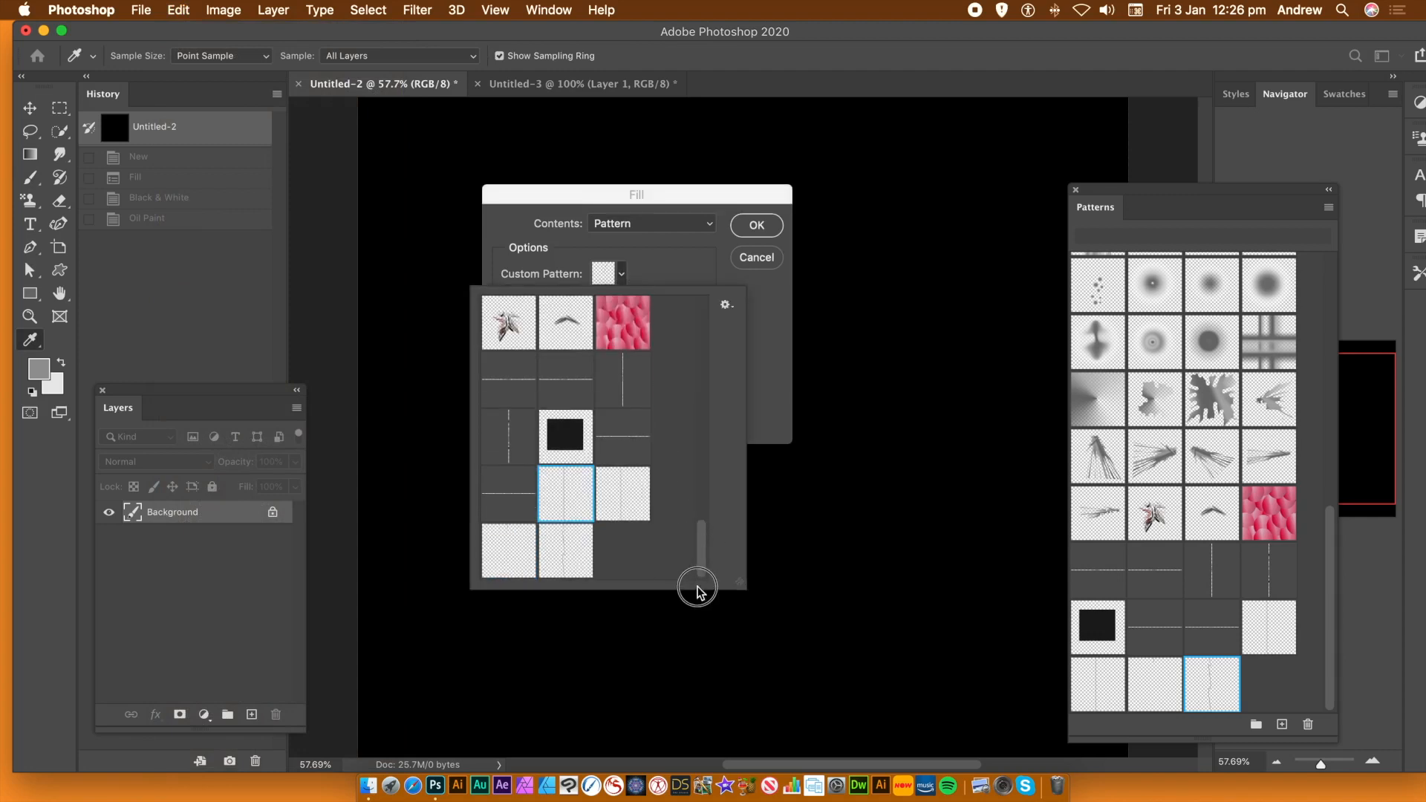
click(621, 506)
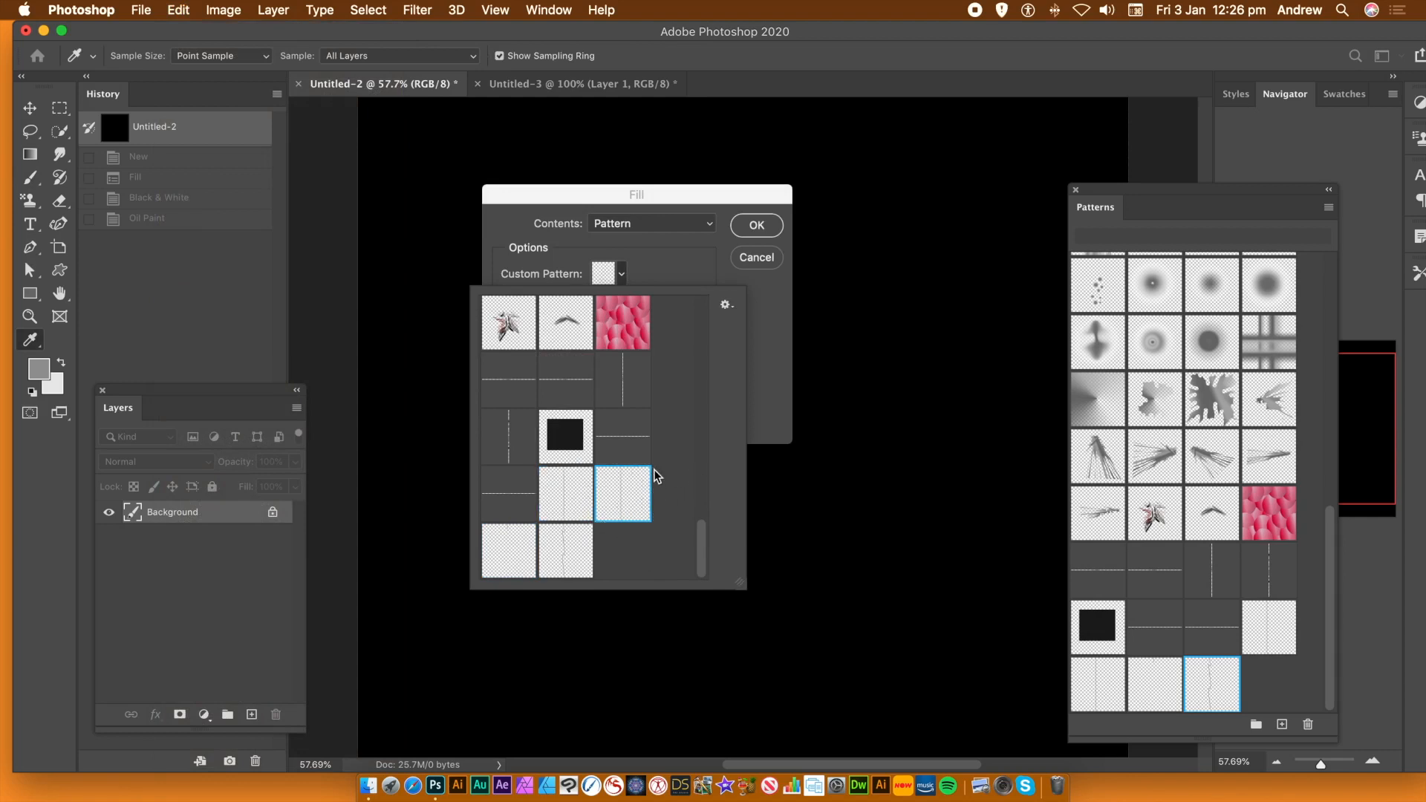
click(760, 388)
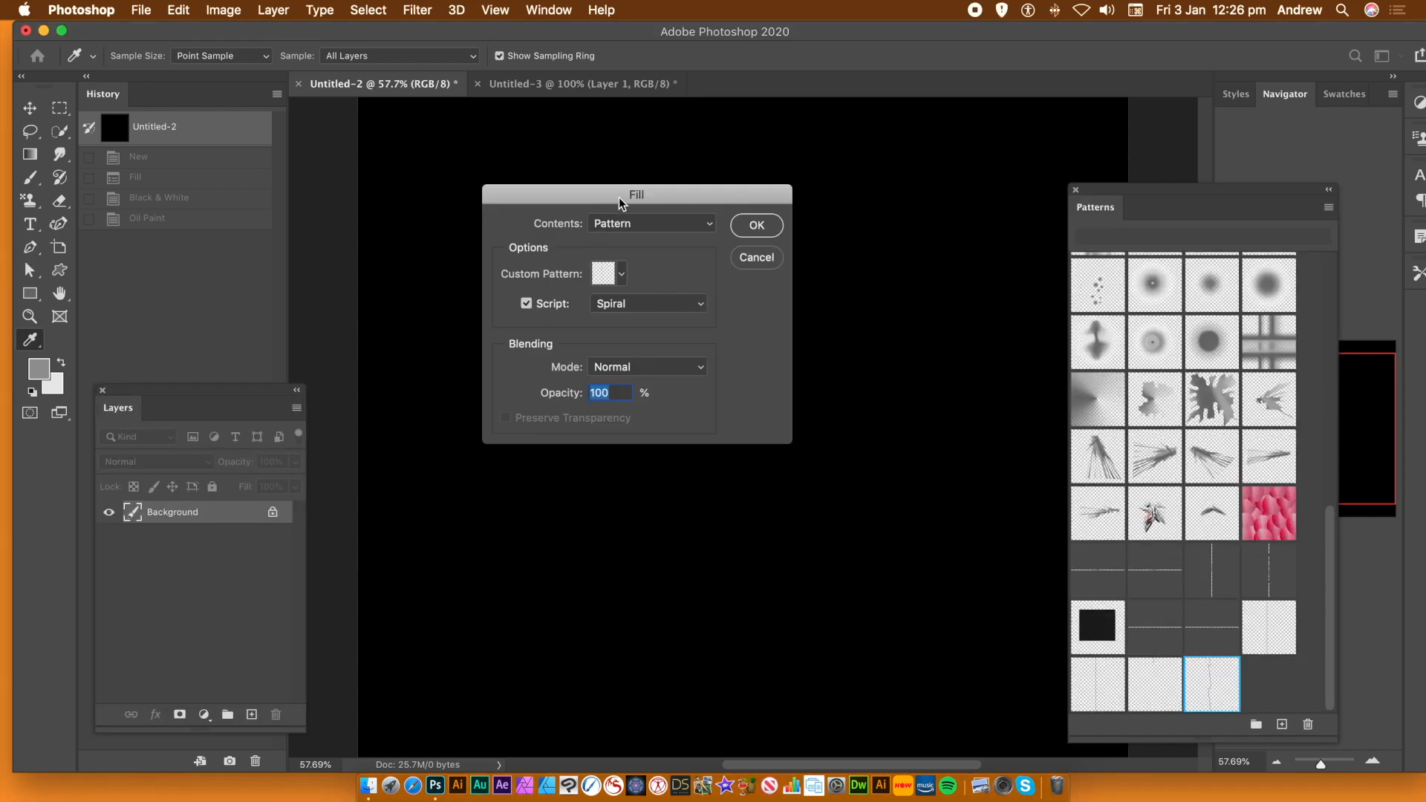
click(656, 309)
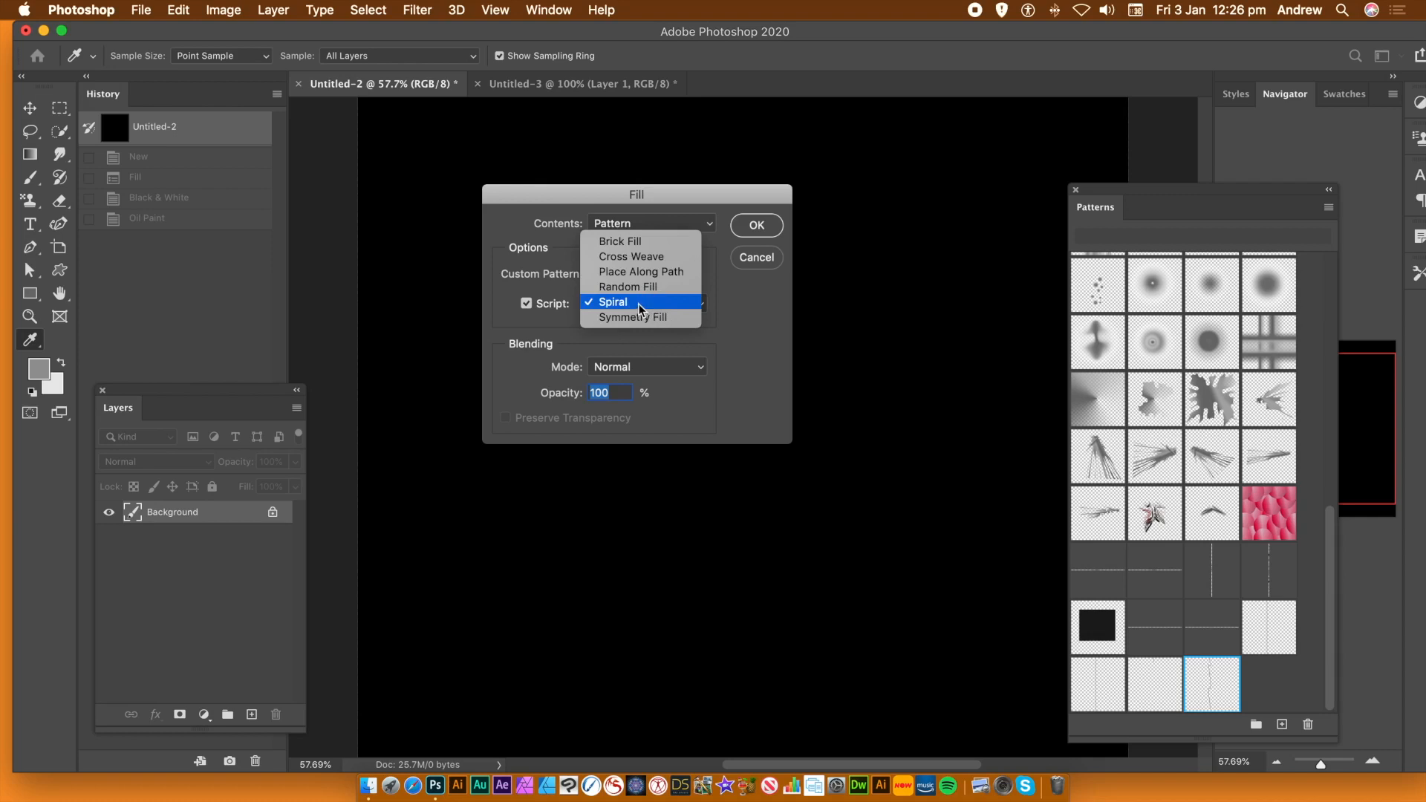
click(639, 305)
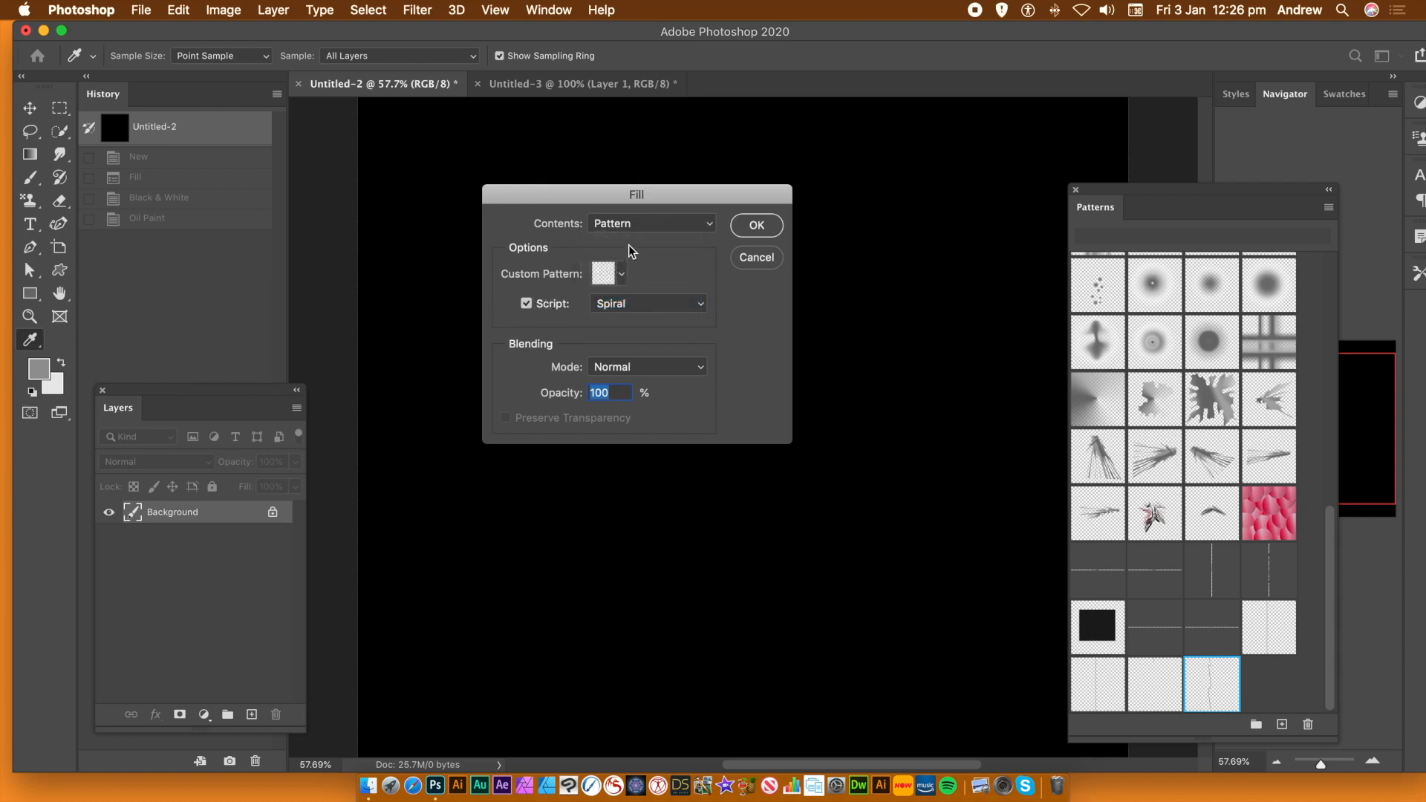
click(776, 232)
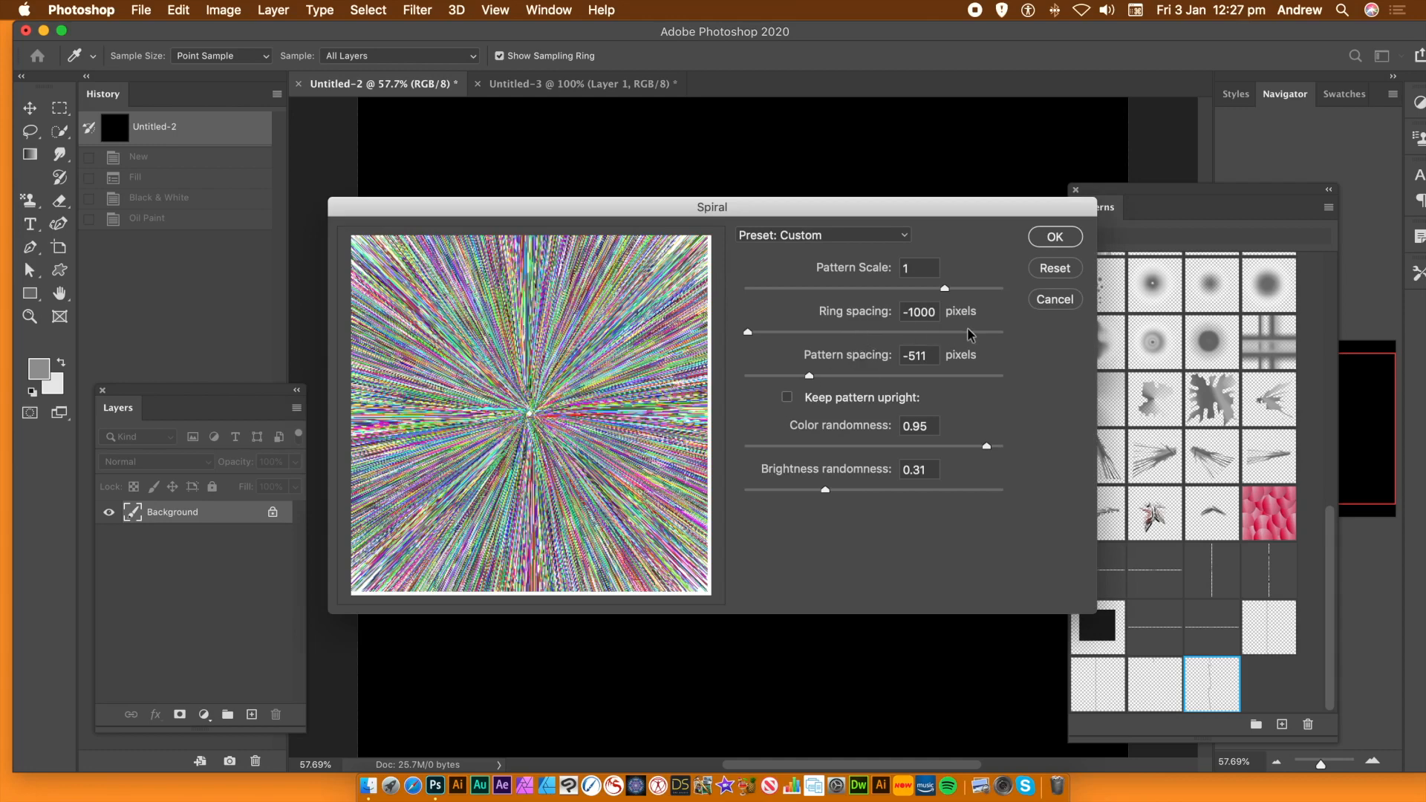
Change the Spiral pattern spacing to -511
drag(928, 356, 832, 383)
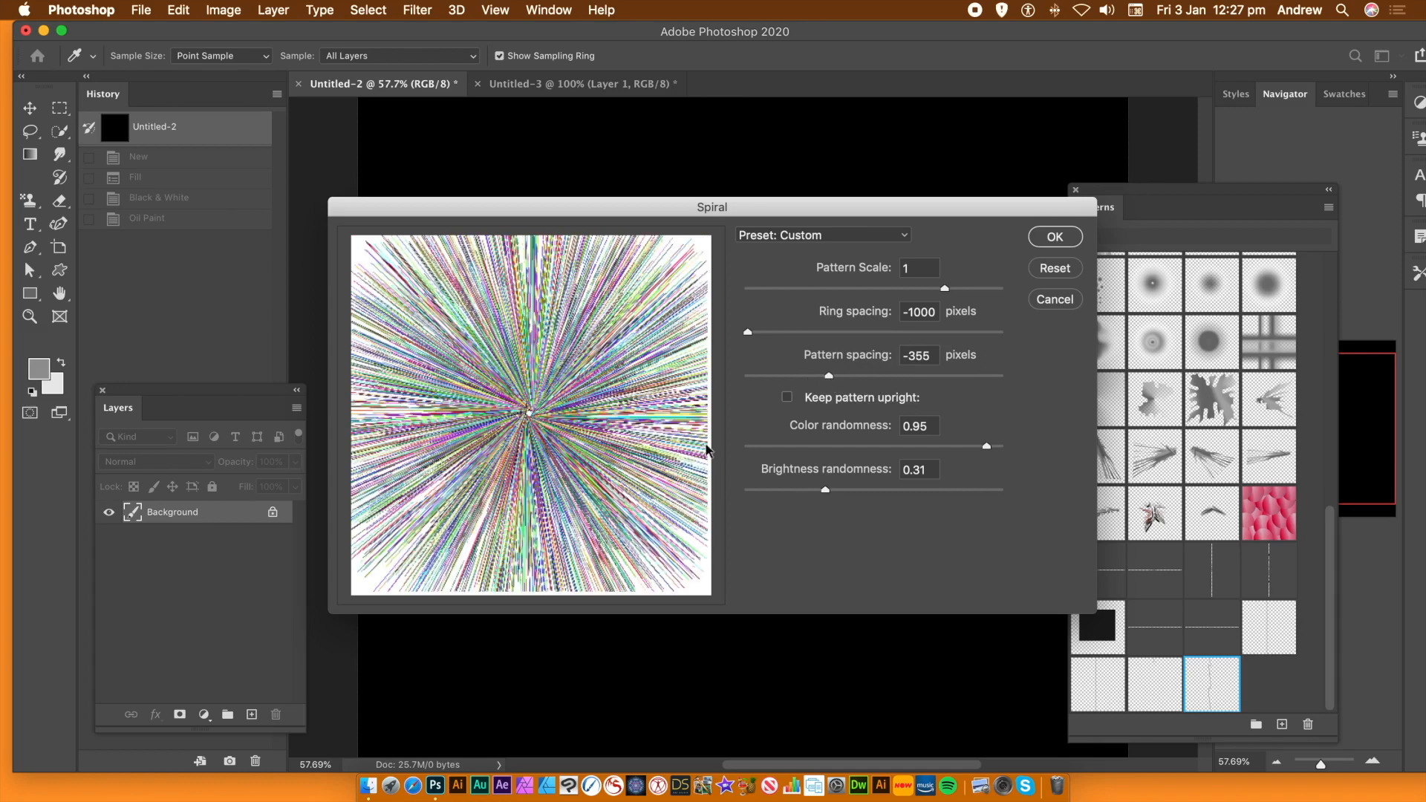
click(916, 356)
drag(915, 357, 912, 357)
text(5)
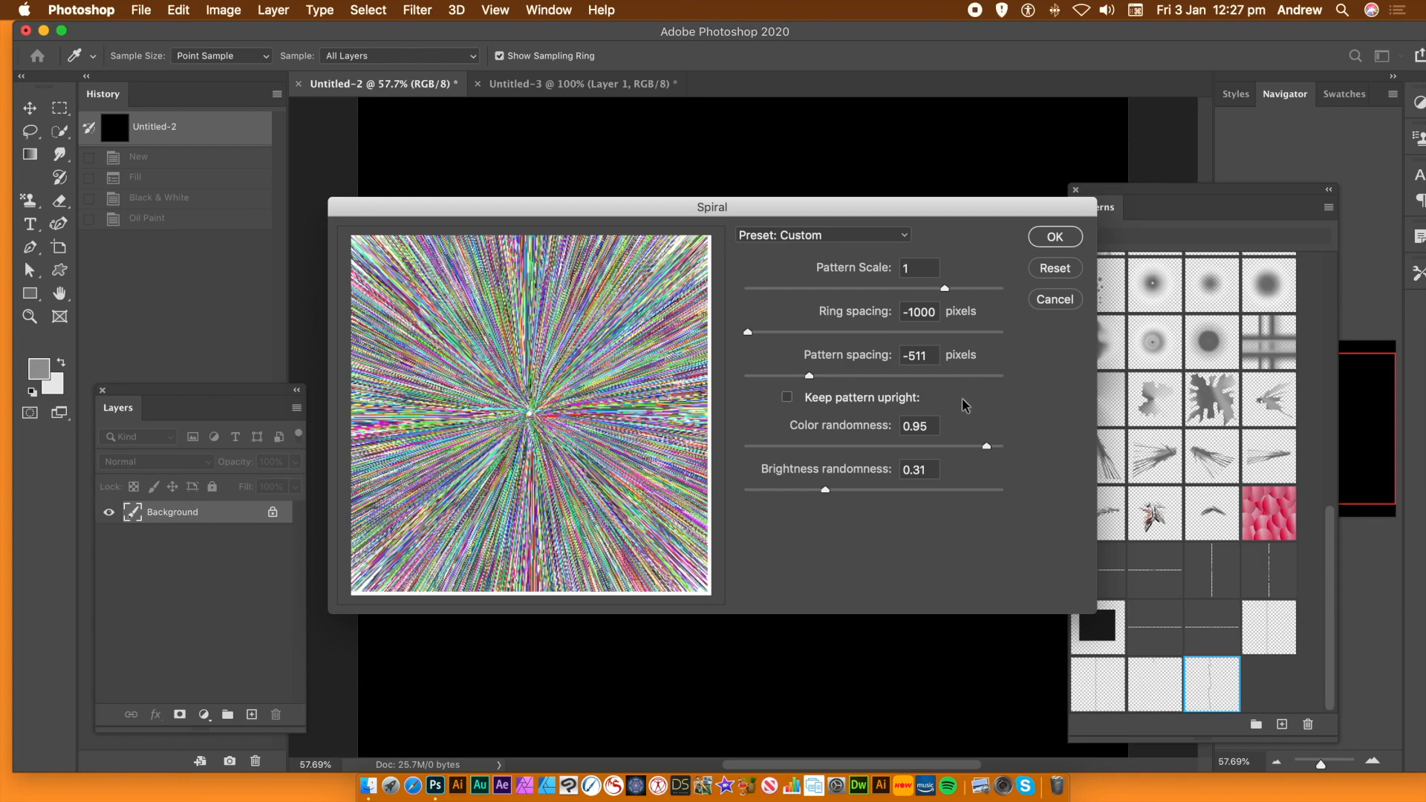
Set colour randomness 0.92 and brightness randomness 0.94, keep ring spacing -1000, and apply
drag(925, 427, 895, 429)
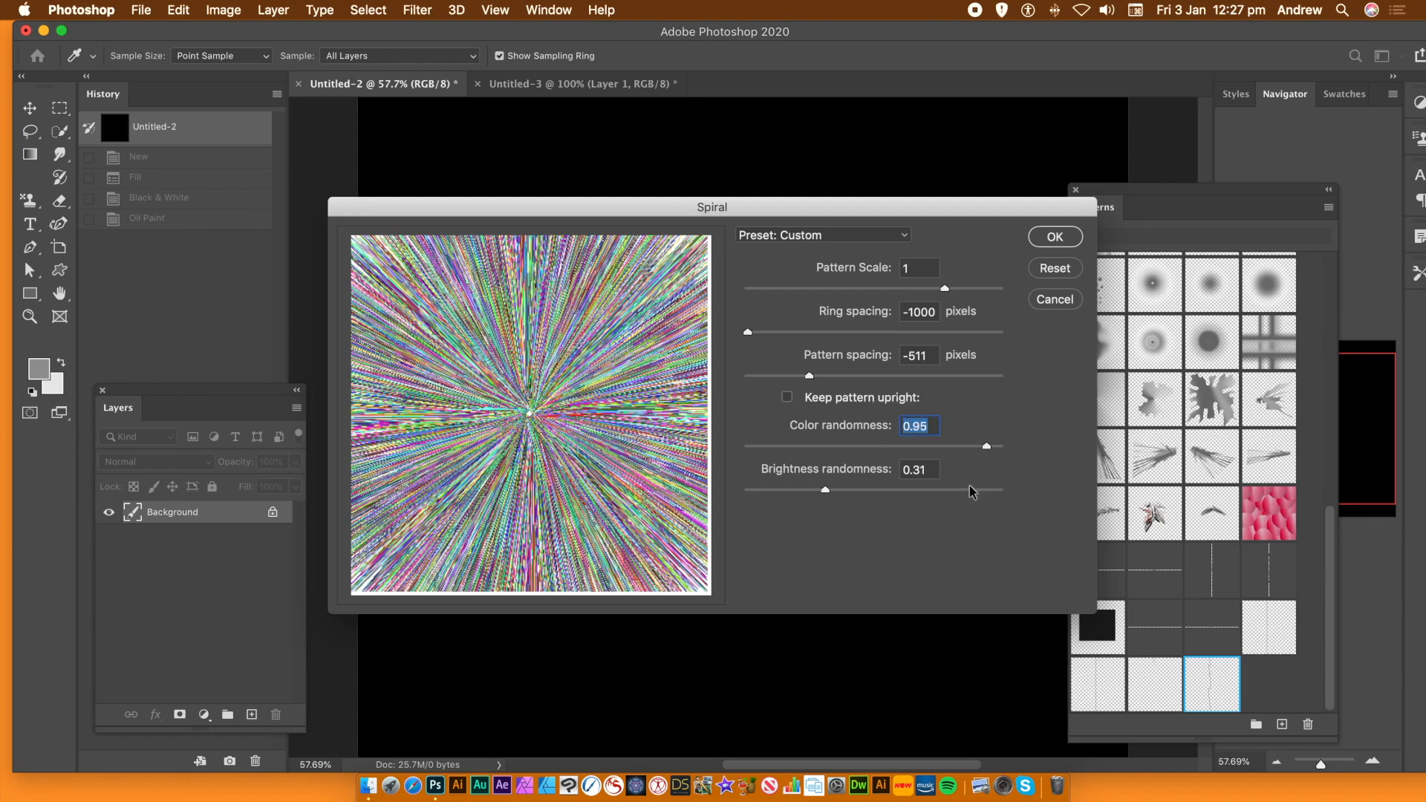
drag(926, 468, 764, 492)
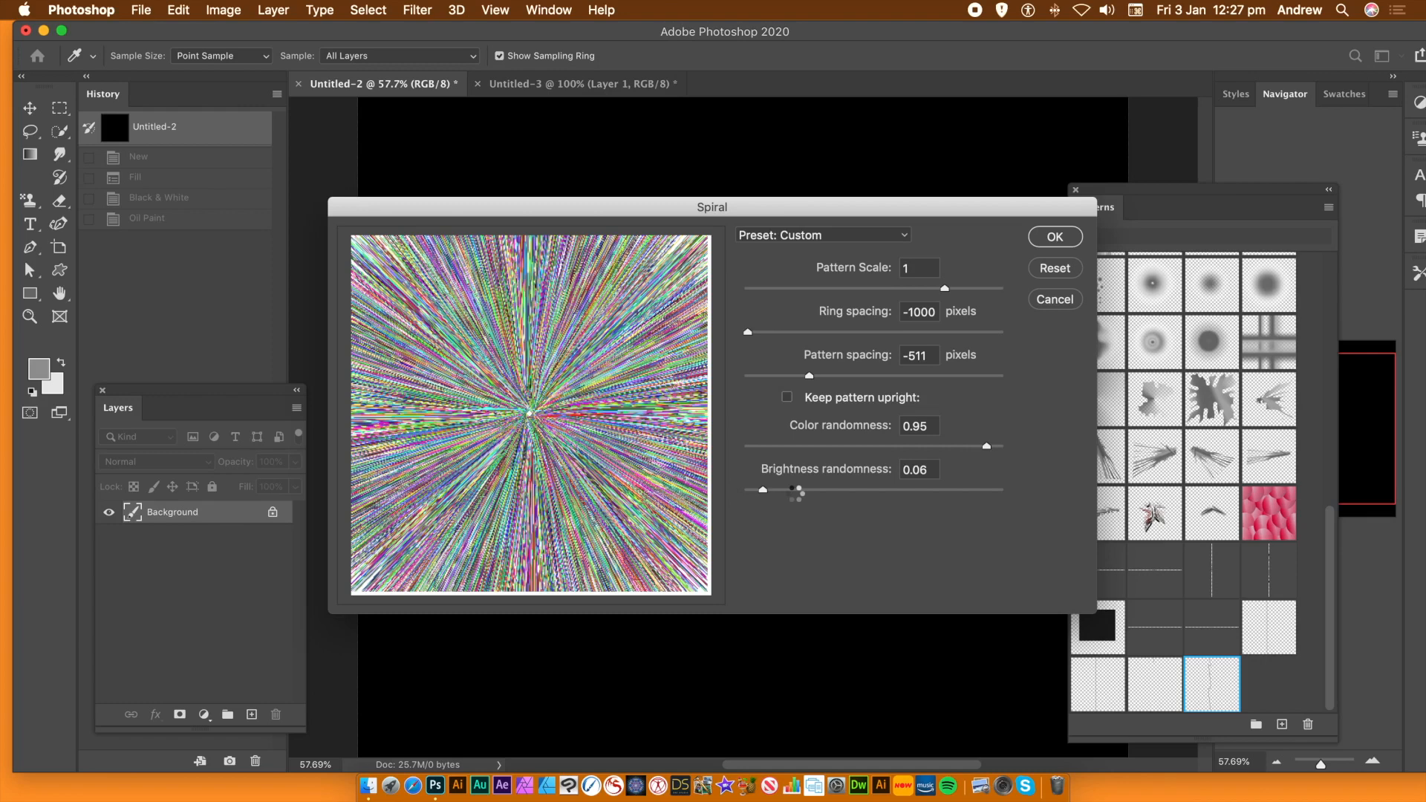
click(979, 491)
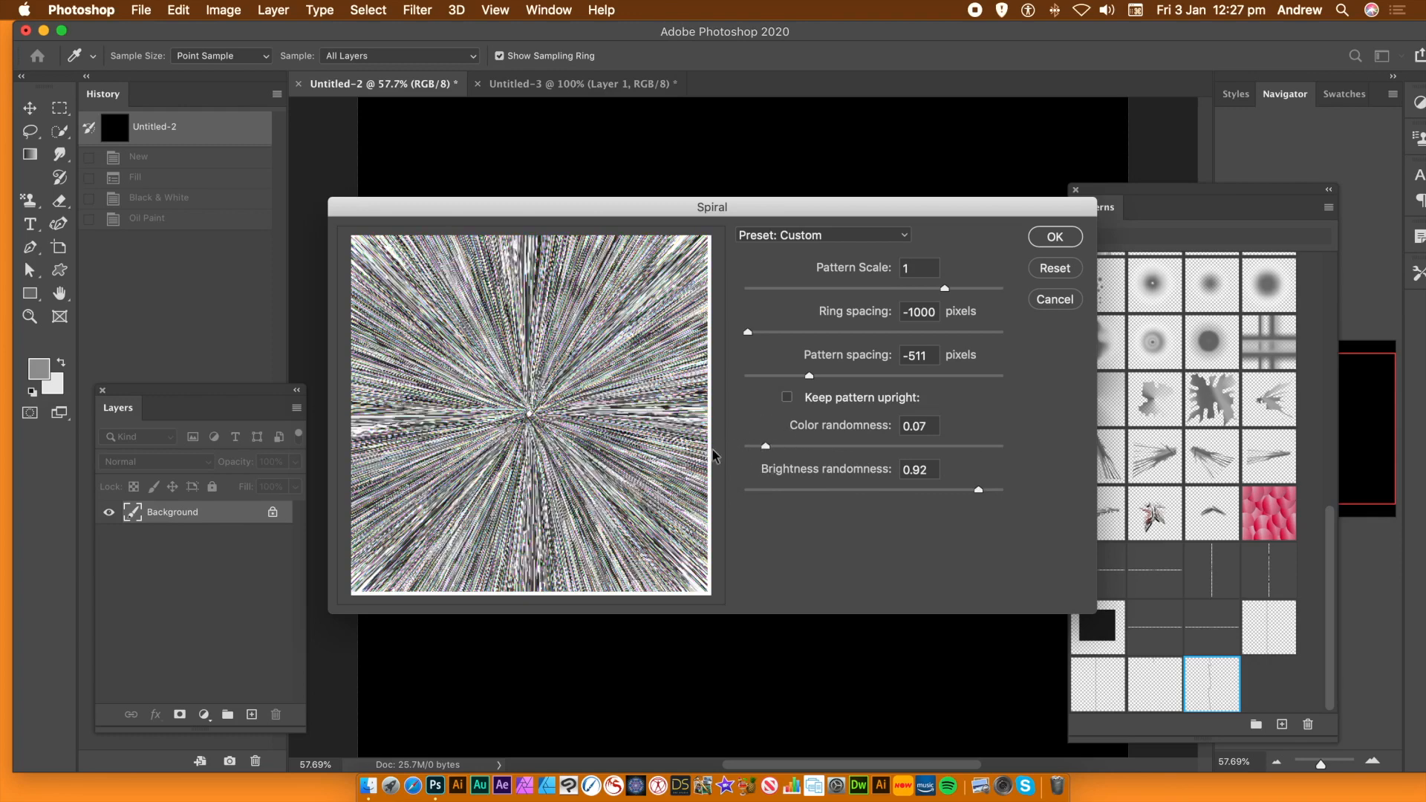
drag(979, 491, 985, 491)
click(979, 445)
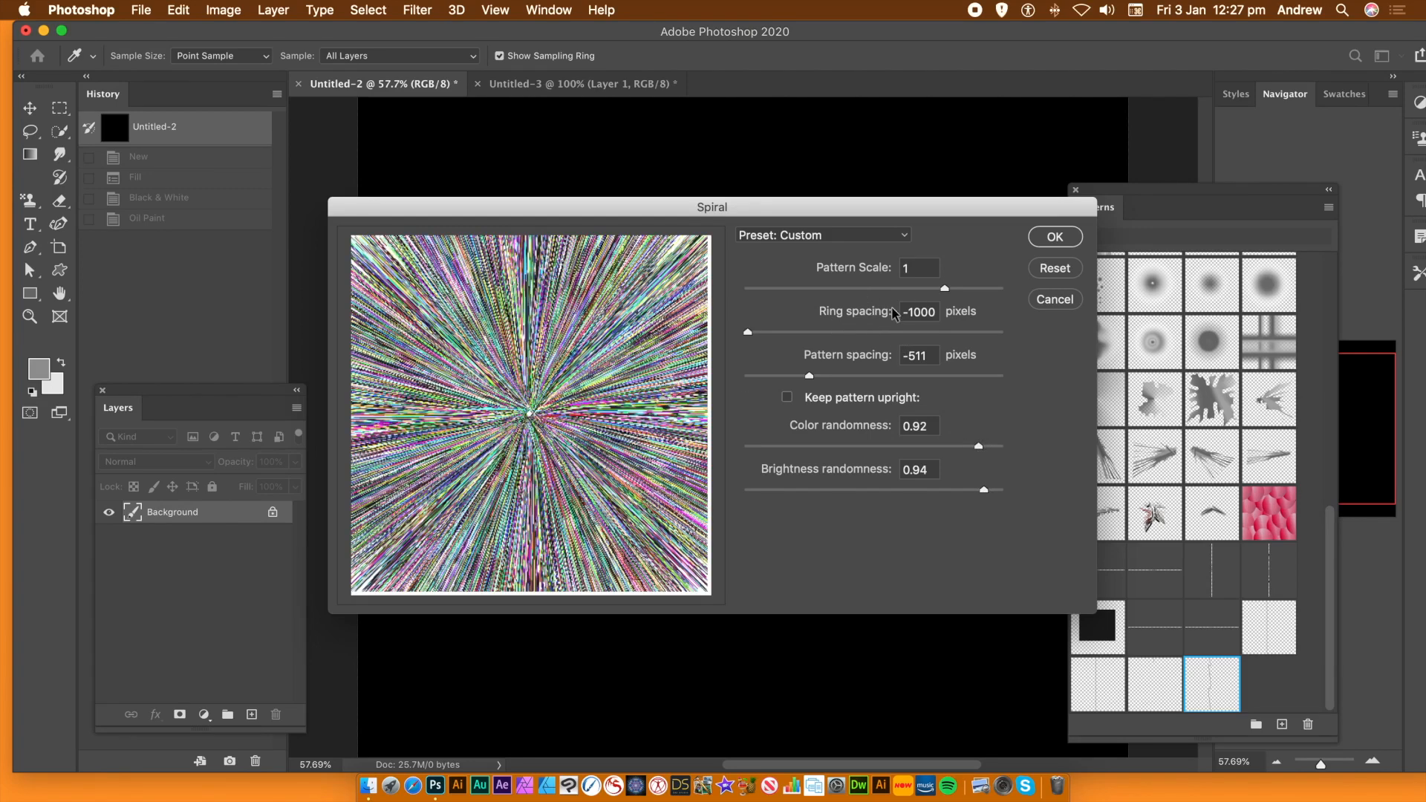
drag(934, 309, 876, 315)
click(1055, 236)
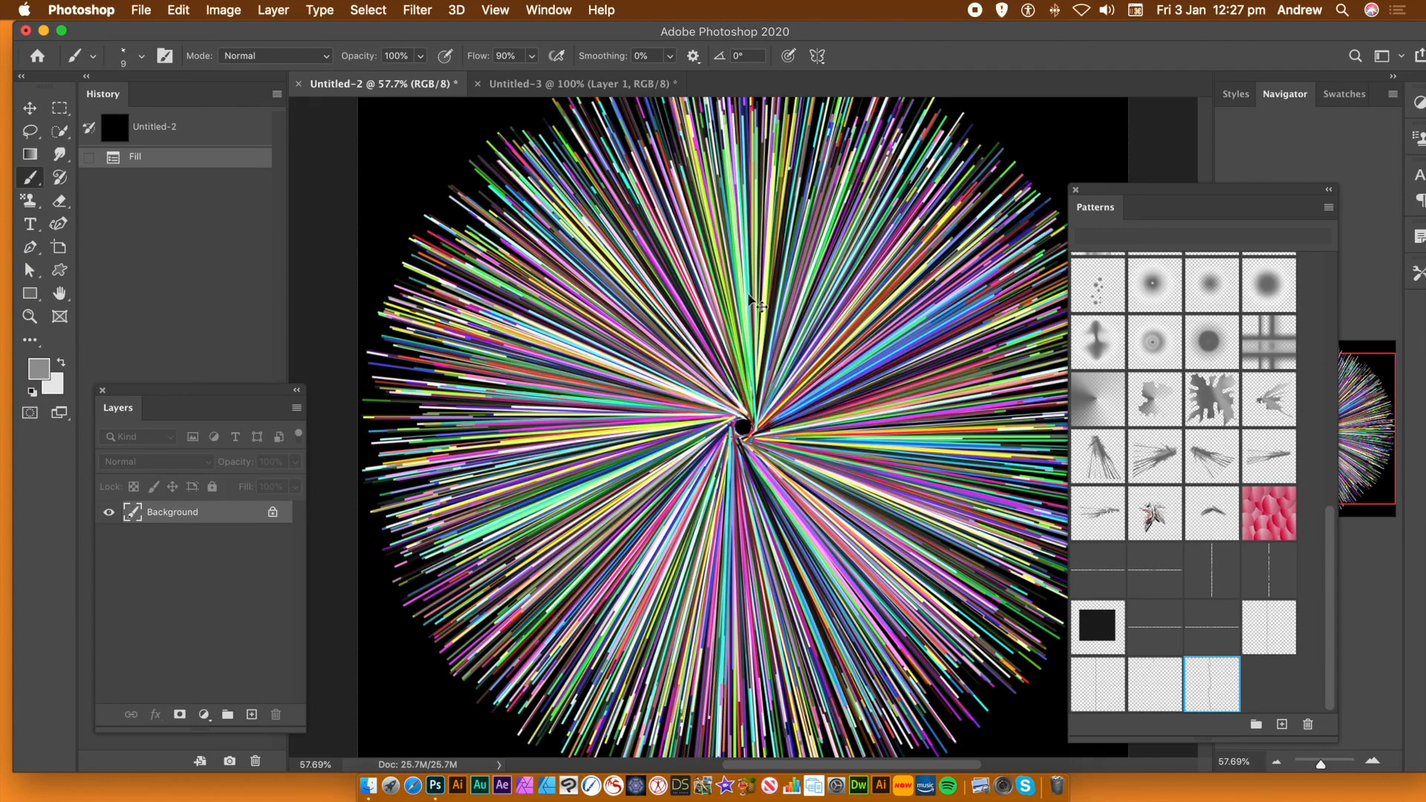
Undo the Spiral fill, leaving the canvas plain black
key(super+z)
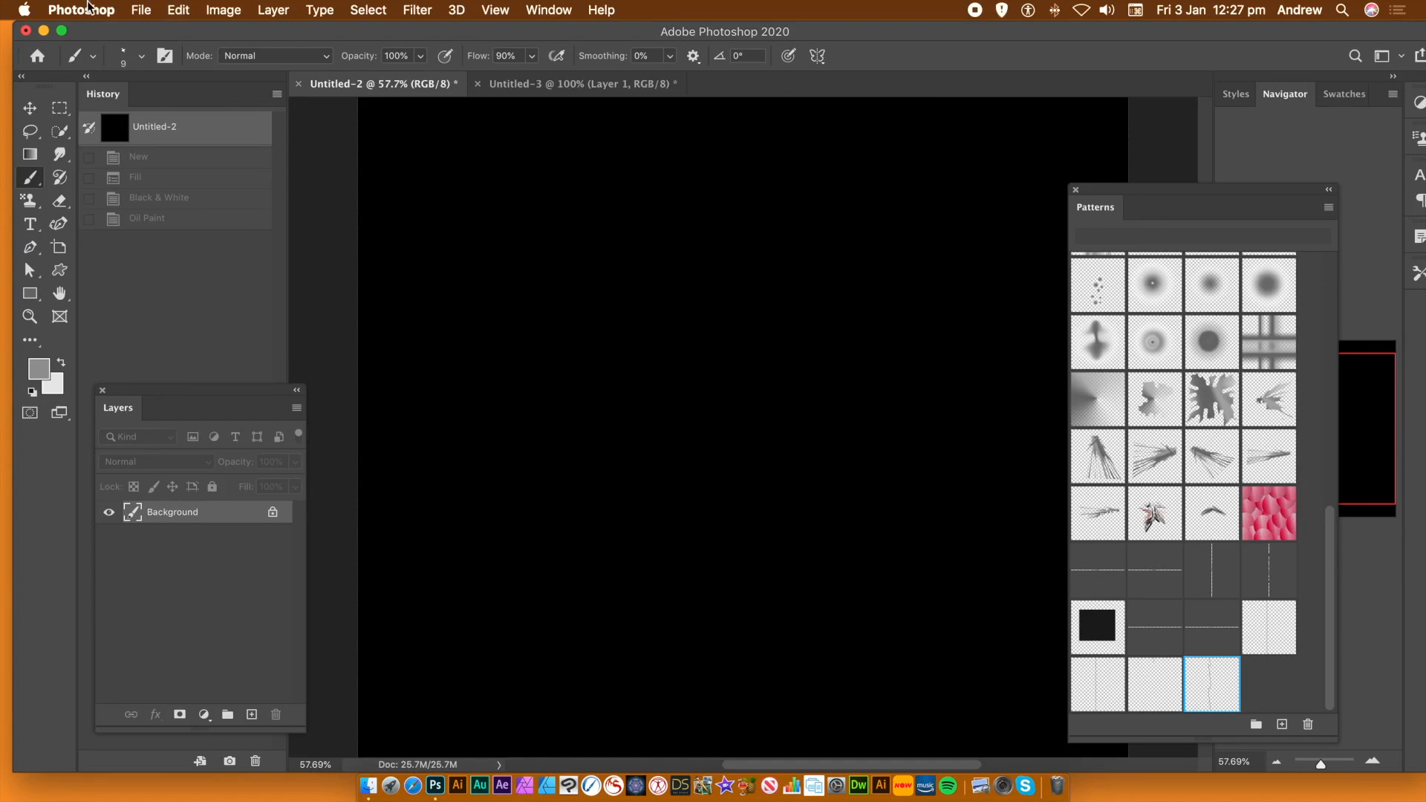
click(178, 10)
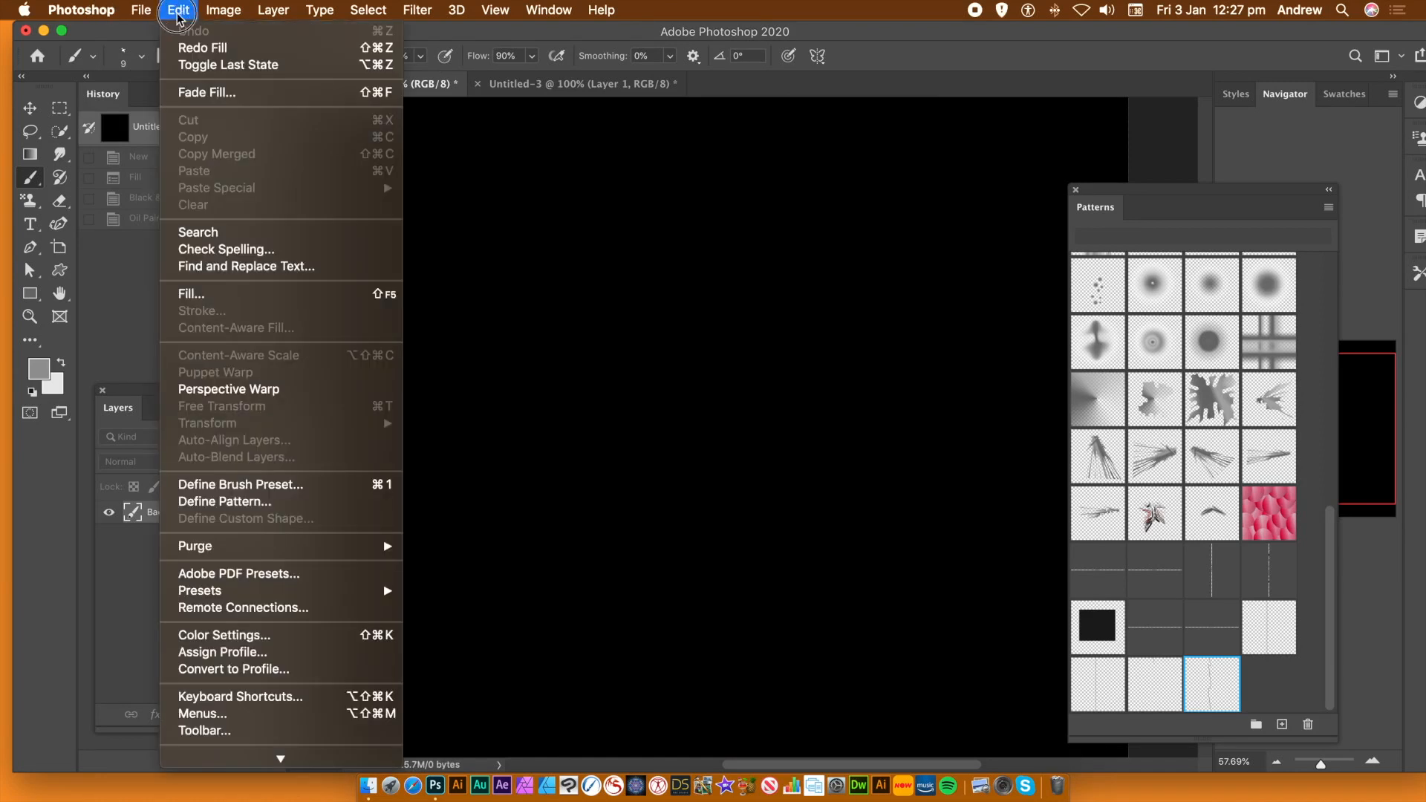
Refill with a different wavy-line pattern using the Spiral script at Normal, 100% opacity
click(232, 295)
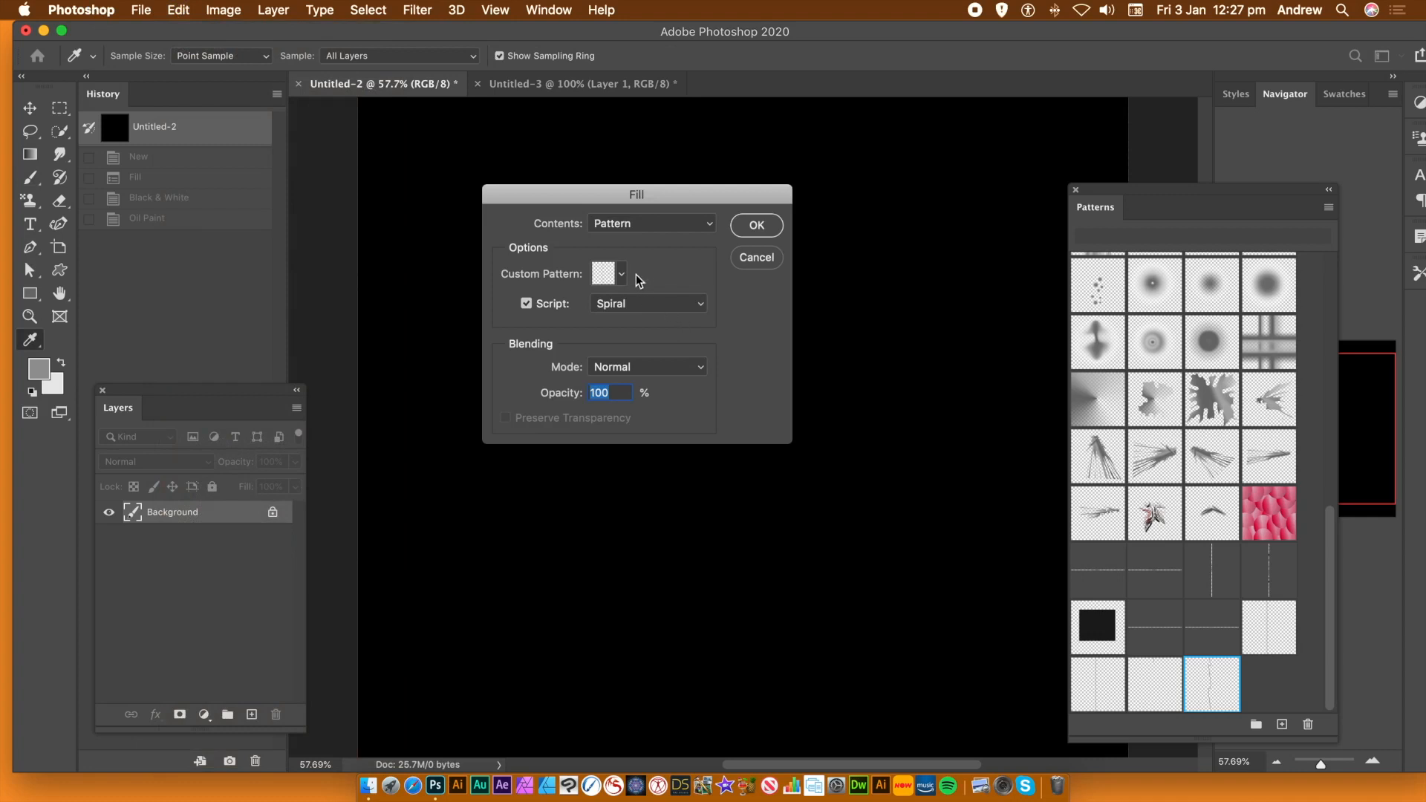
click(623, 275)
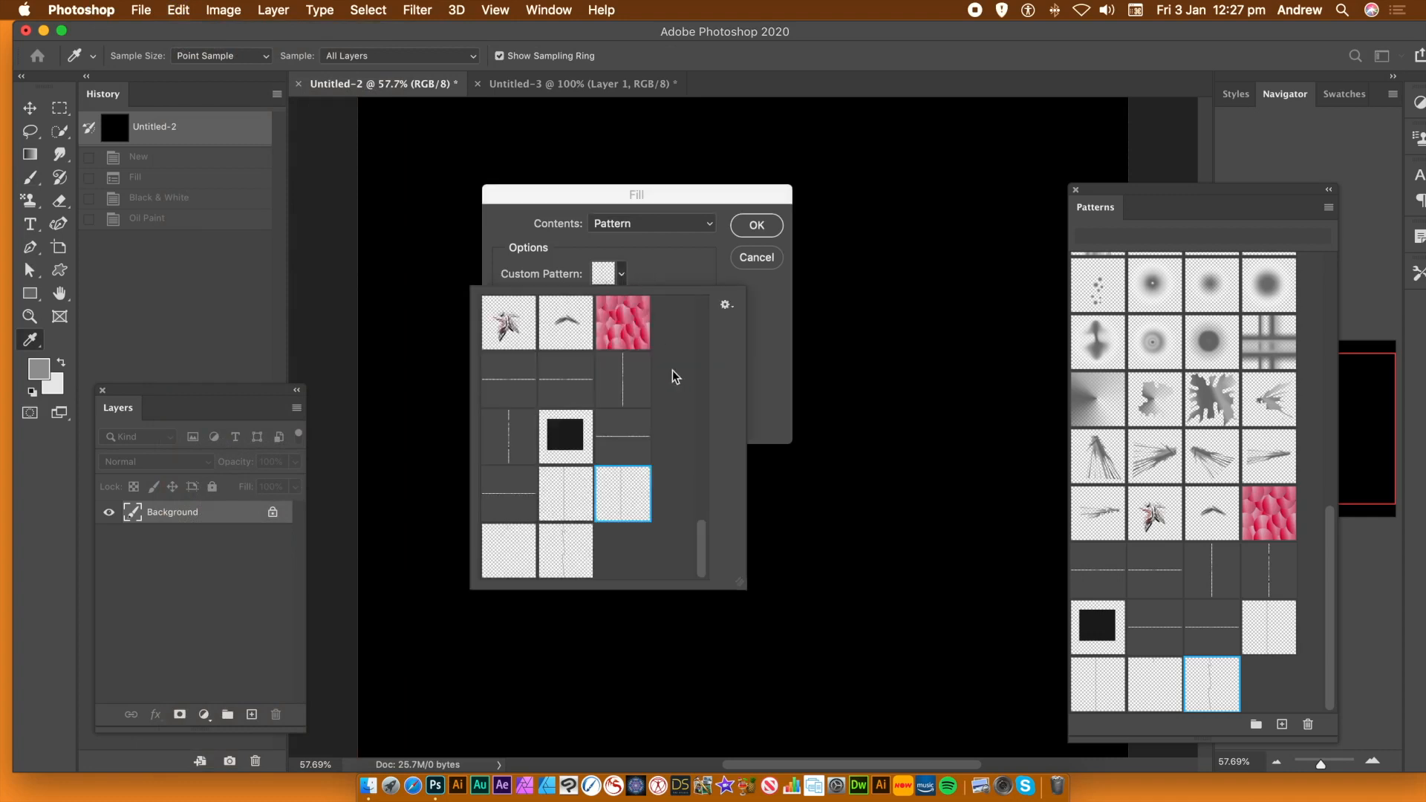
click(505, 556)
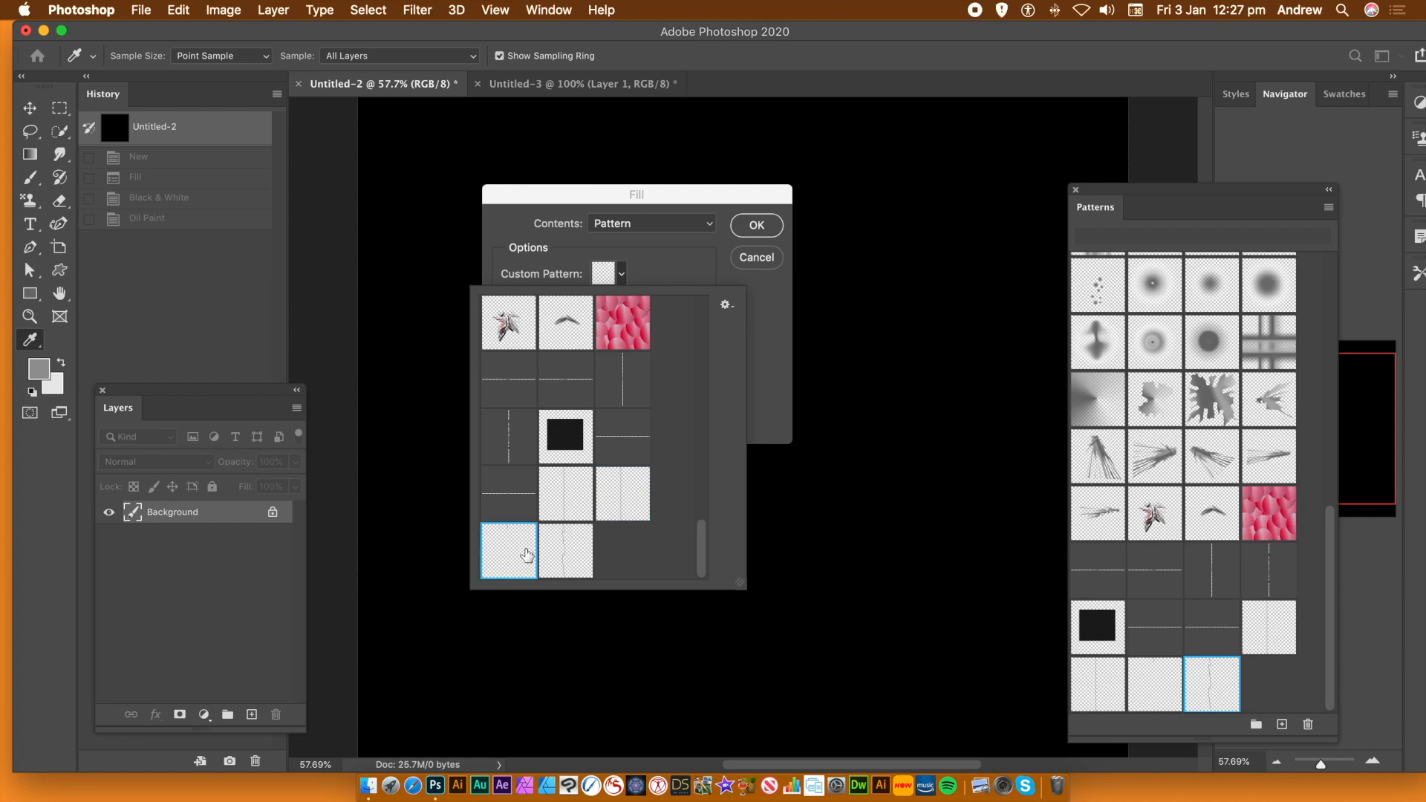
click(776, 389)
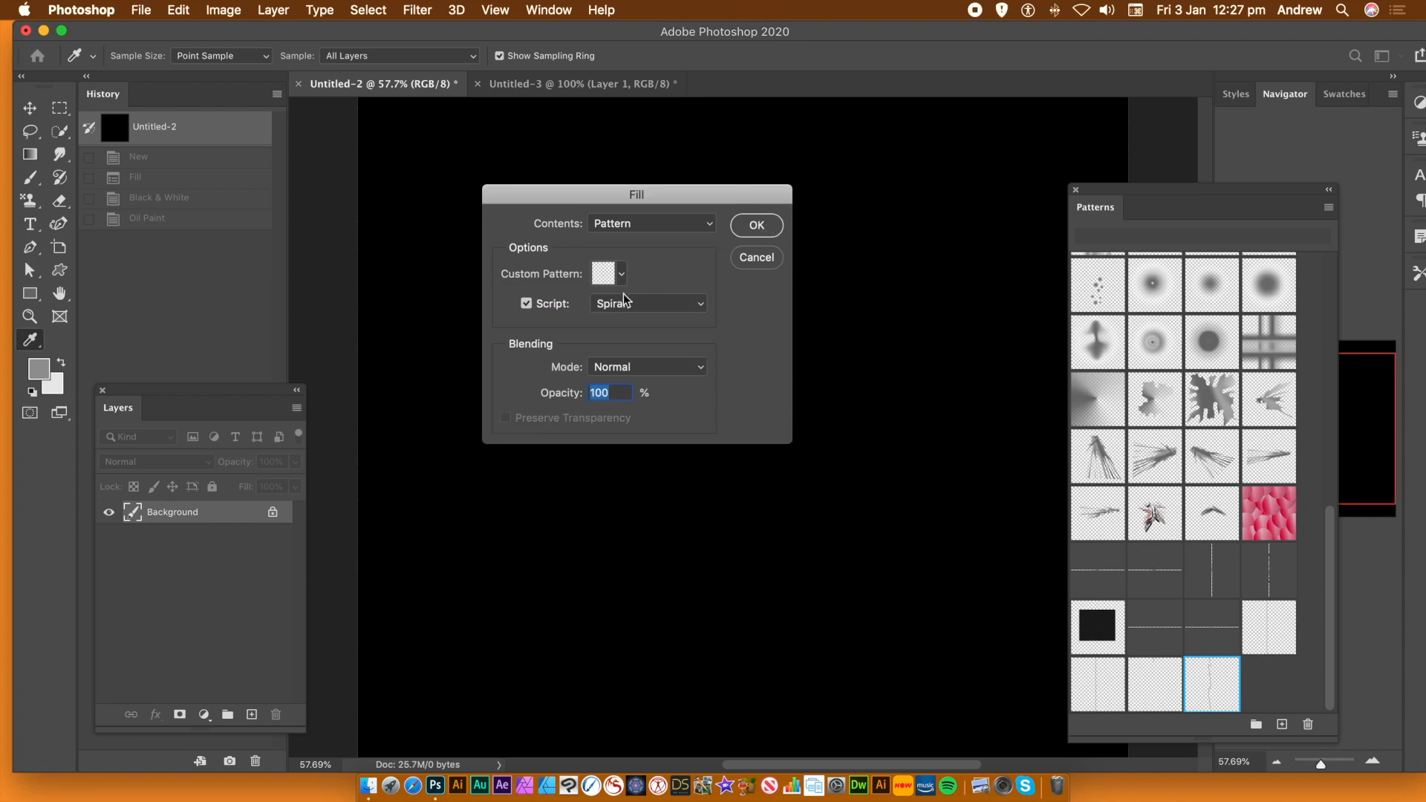
click(769, 226)
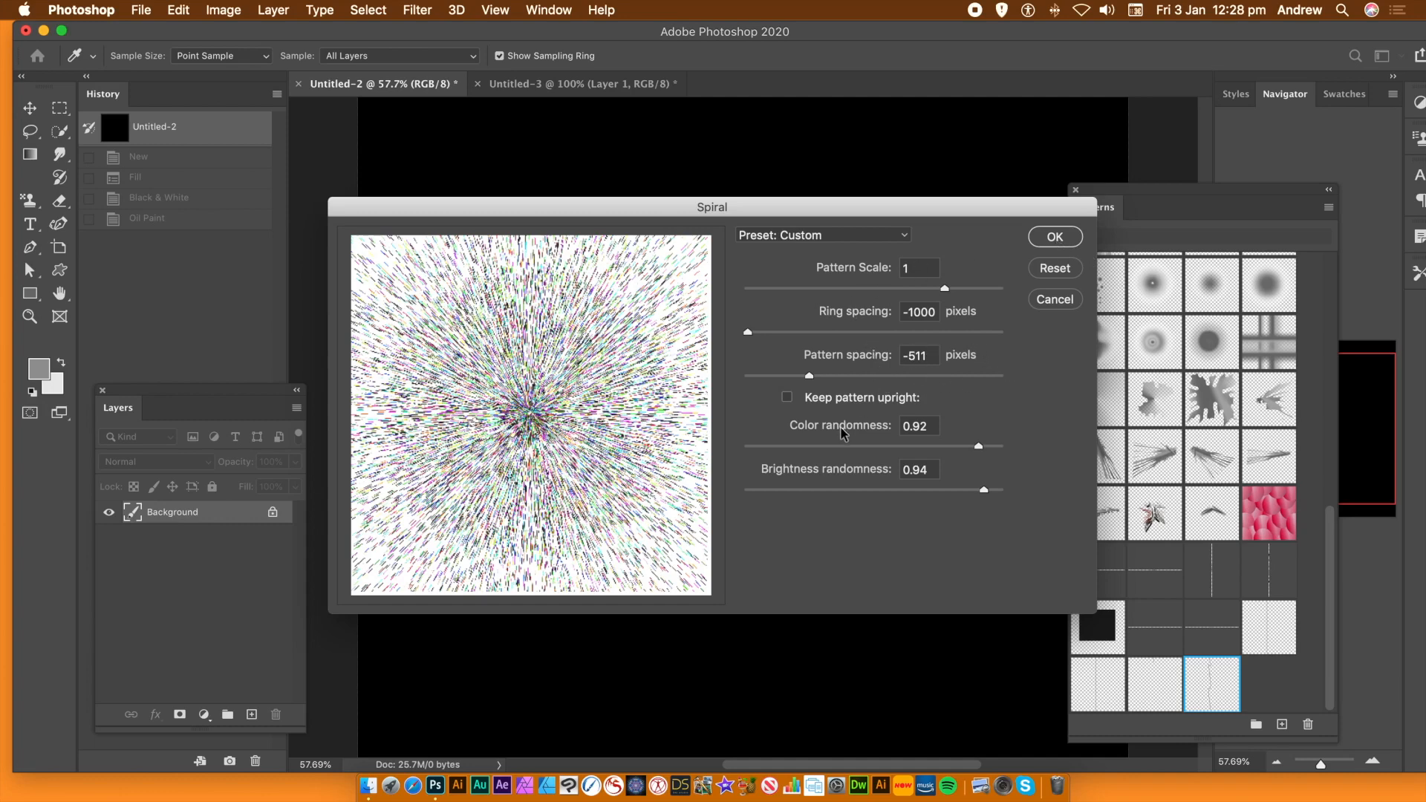
Apply the Spiral burst at ring spacing -1000 and pattern spacing -511, then undo it
click(1055, 236)
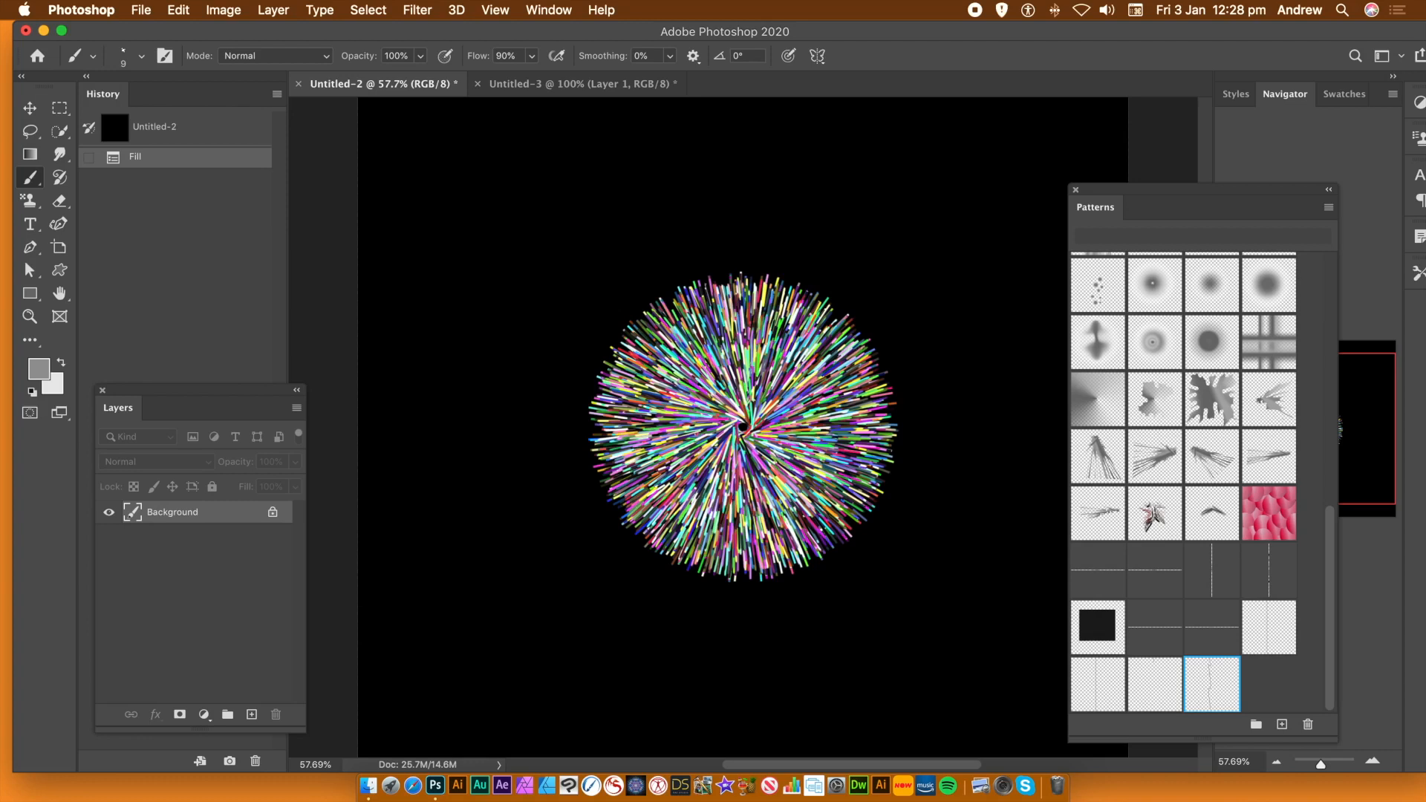
key(super+z)
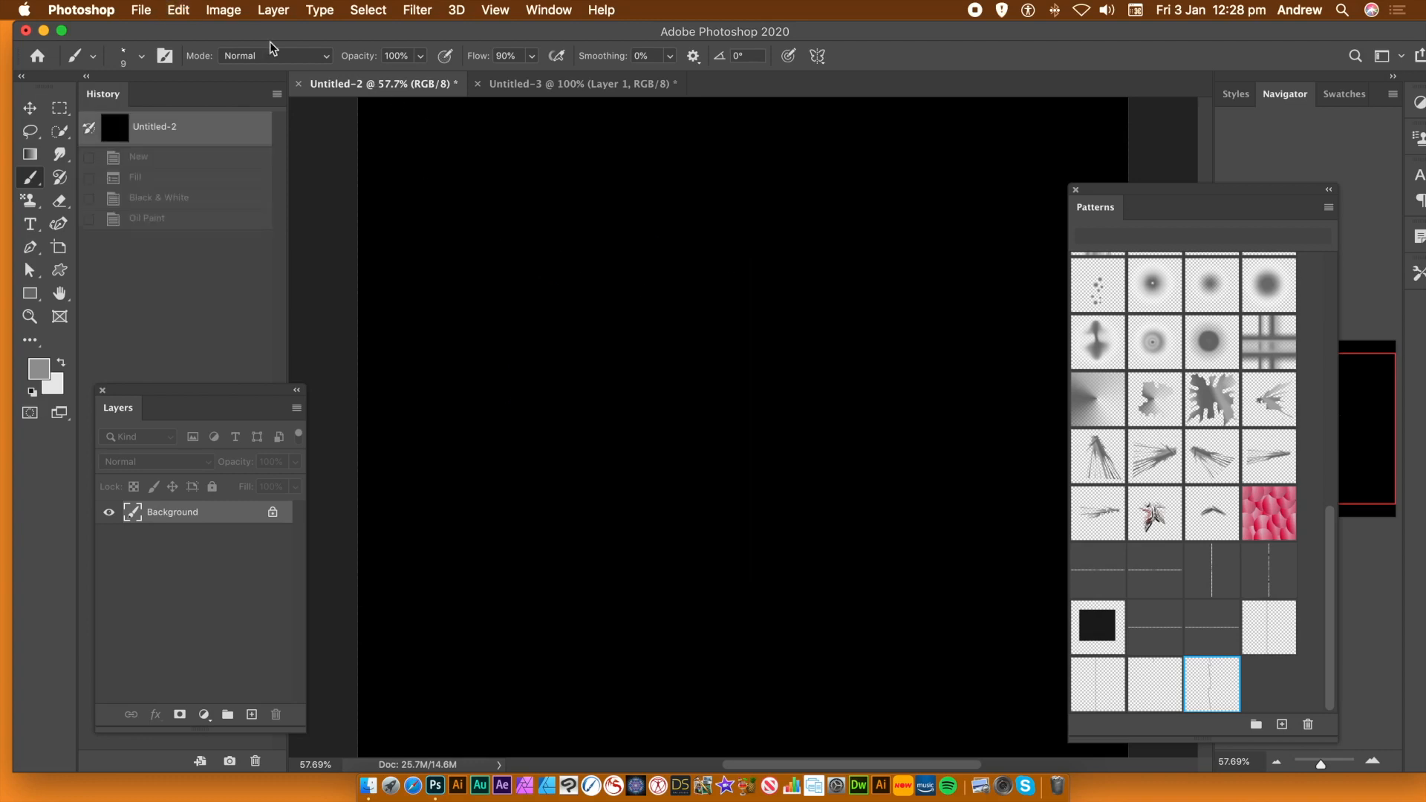
Spiral-fill the canvas with the second bottom-row line pattern, ring spacing -1000, pattern spacing -511
click(178, 9)
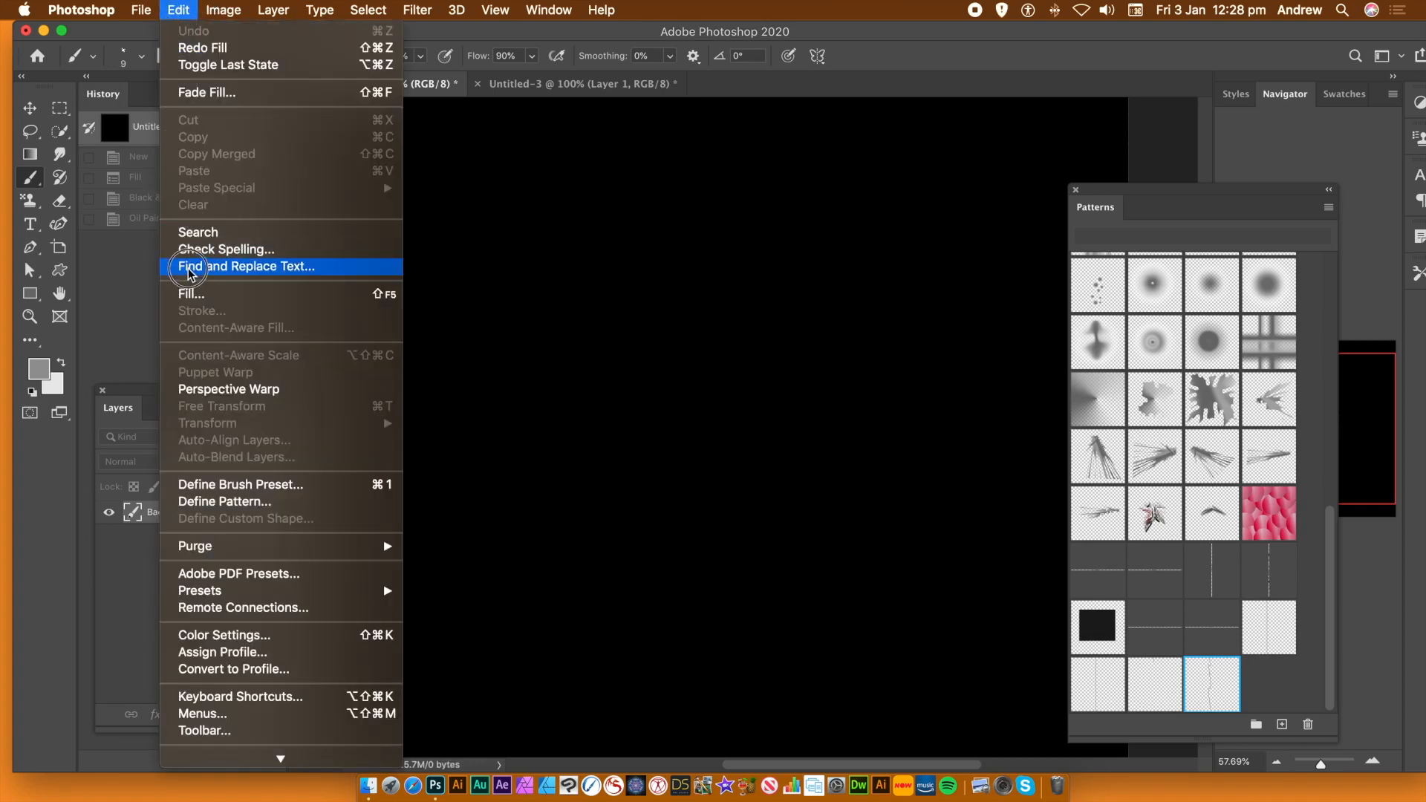
click(195, 295)
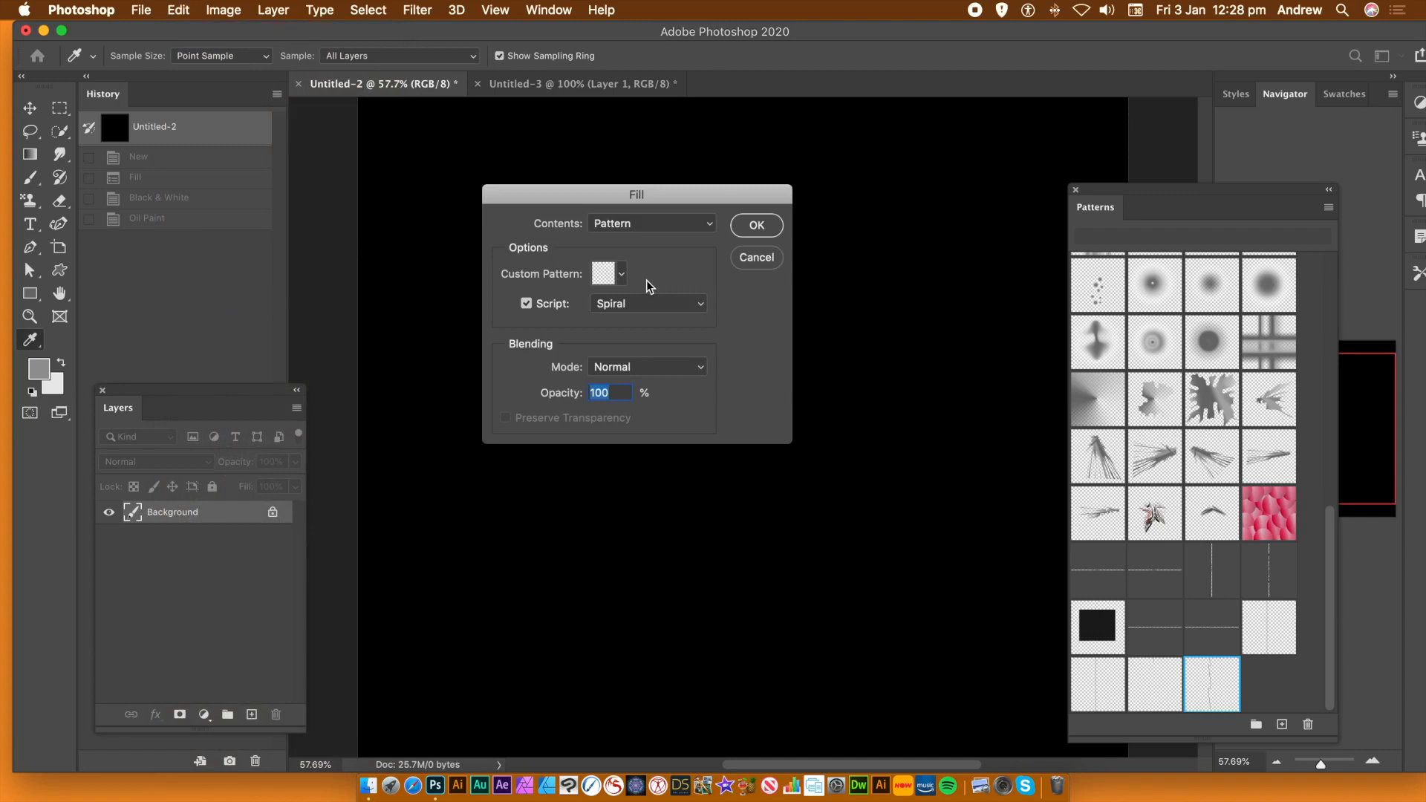
click(622, 275)
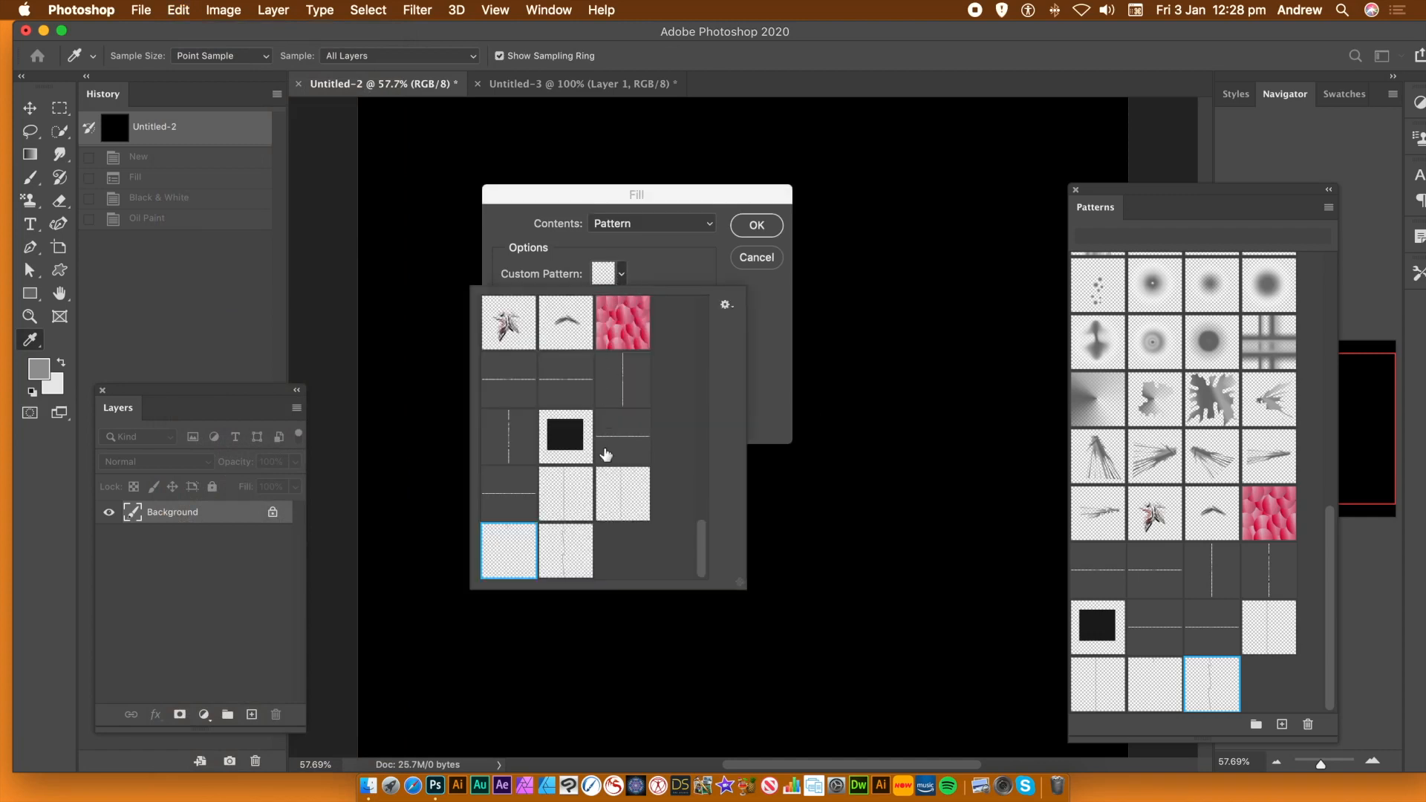
click(565, 558)
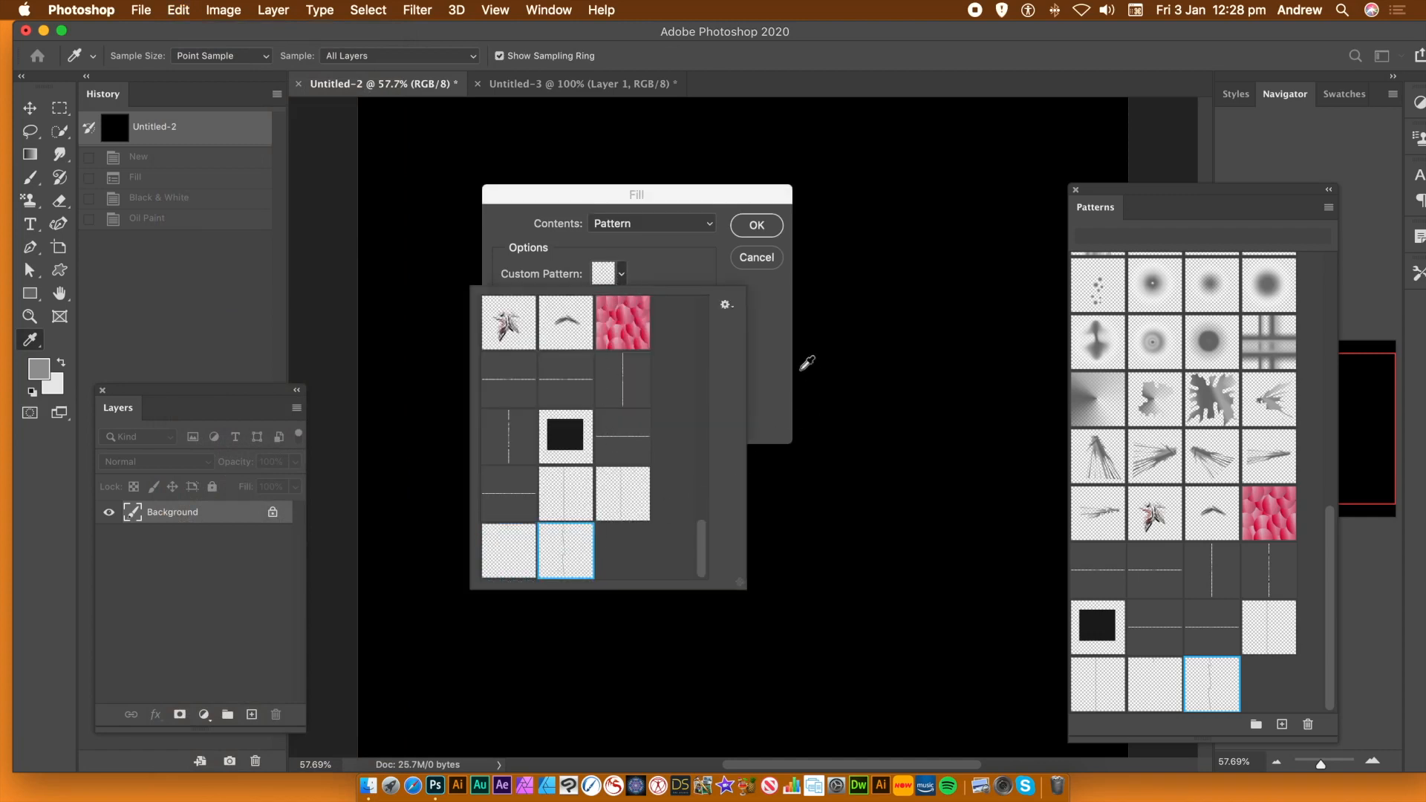
click(765, 346)
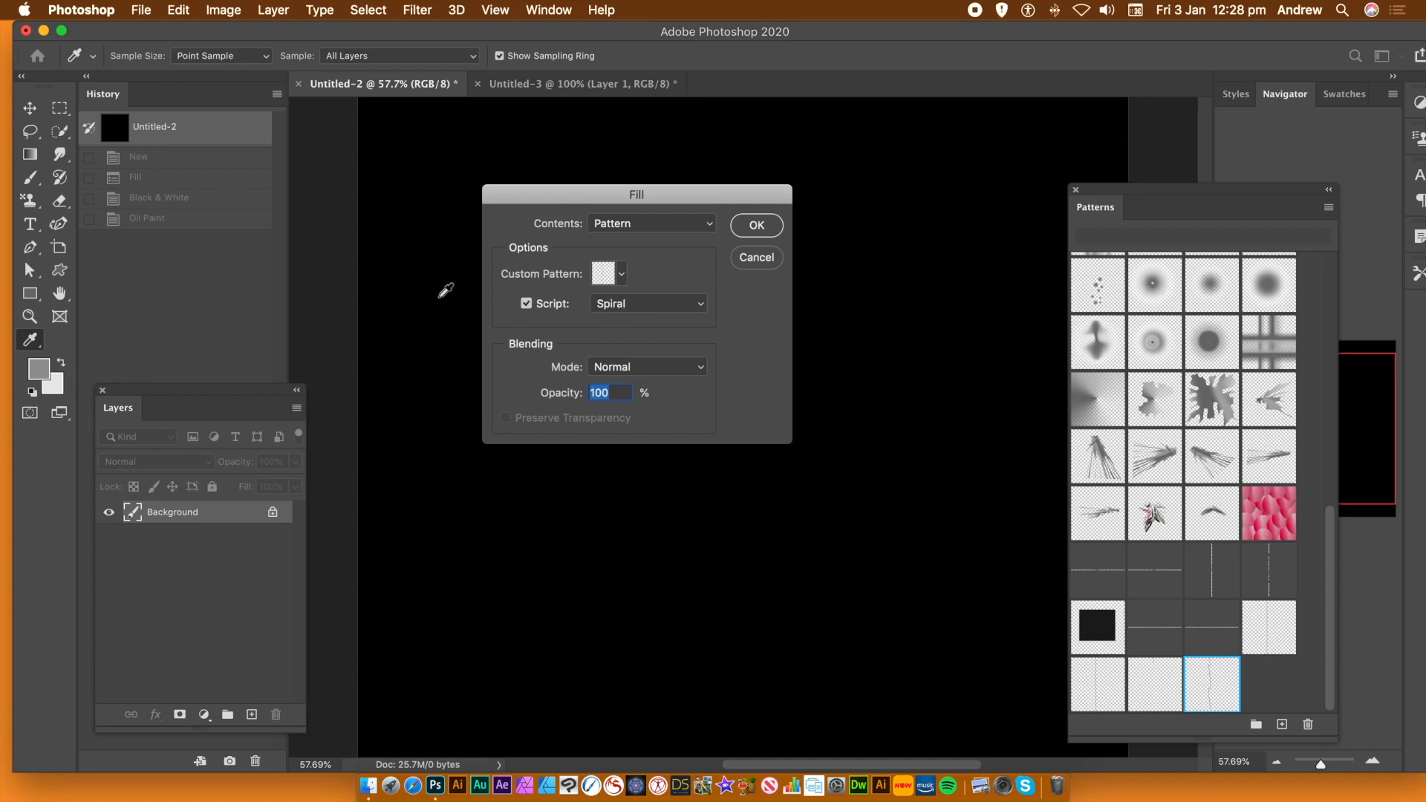
click(773, 234)
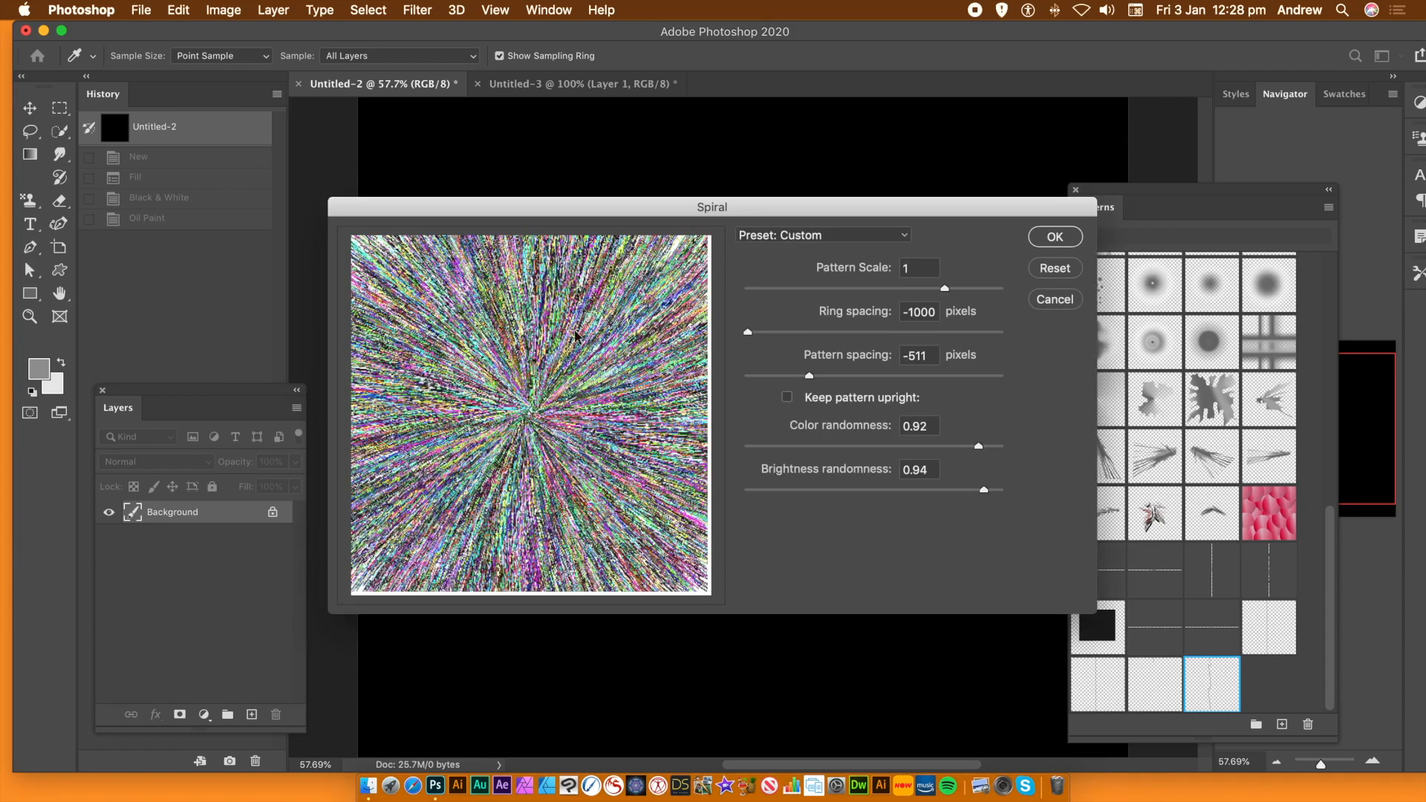
click(1061, 241)
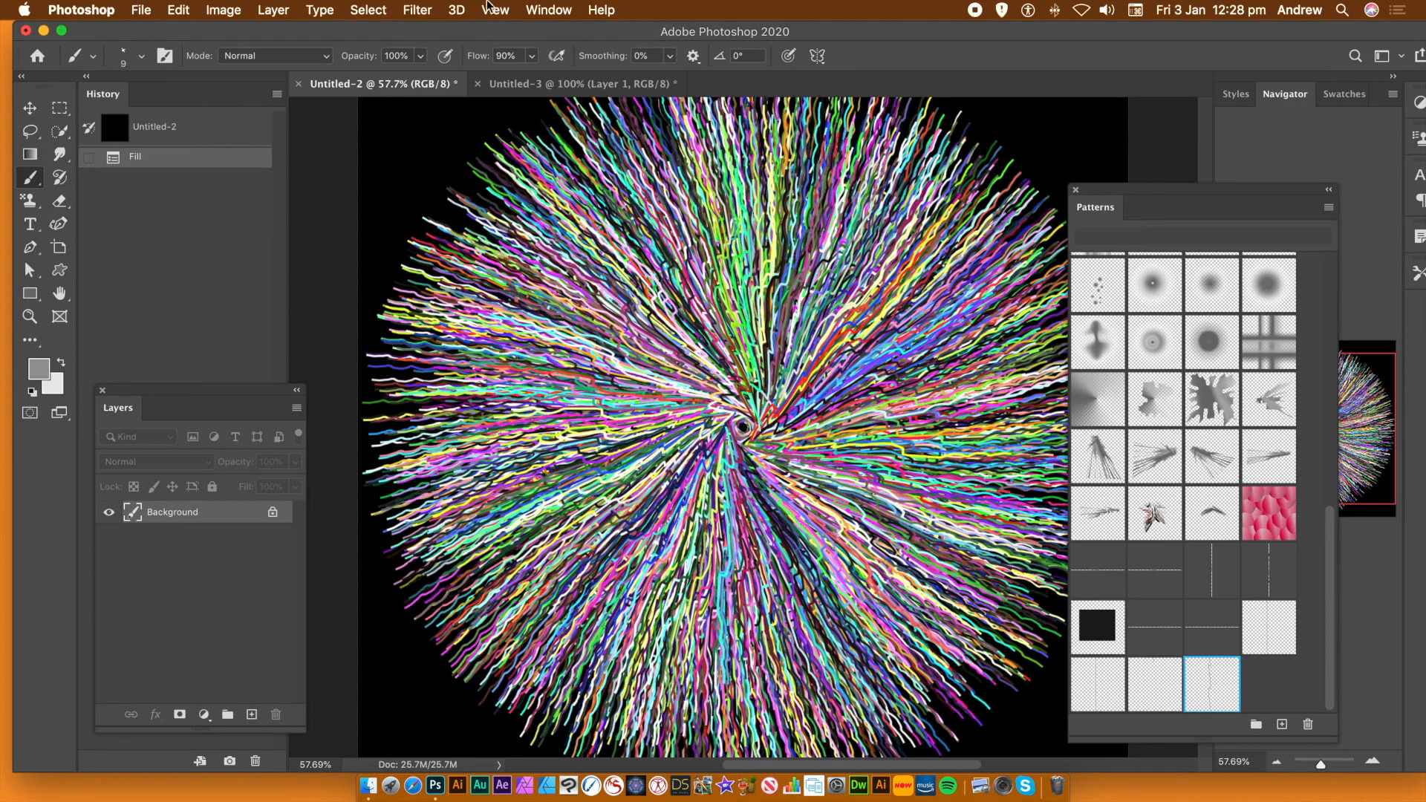
Reapply the last-used Oil Paint filter to the wavy multicoloured burst
click(417, 9)
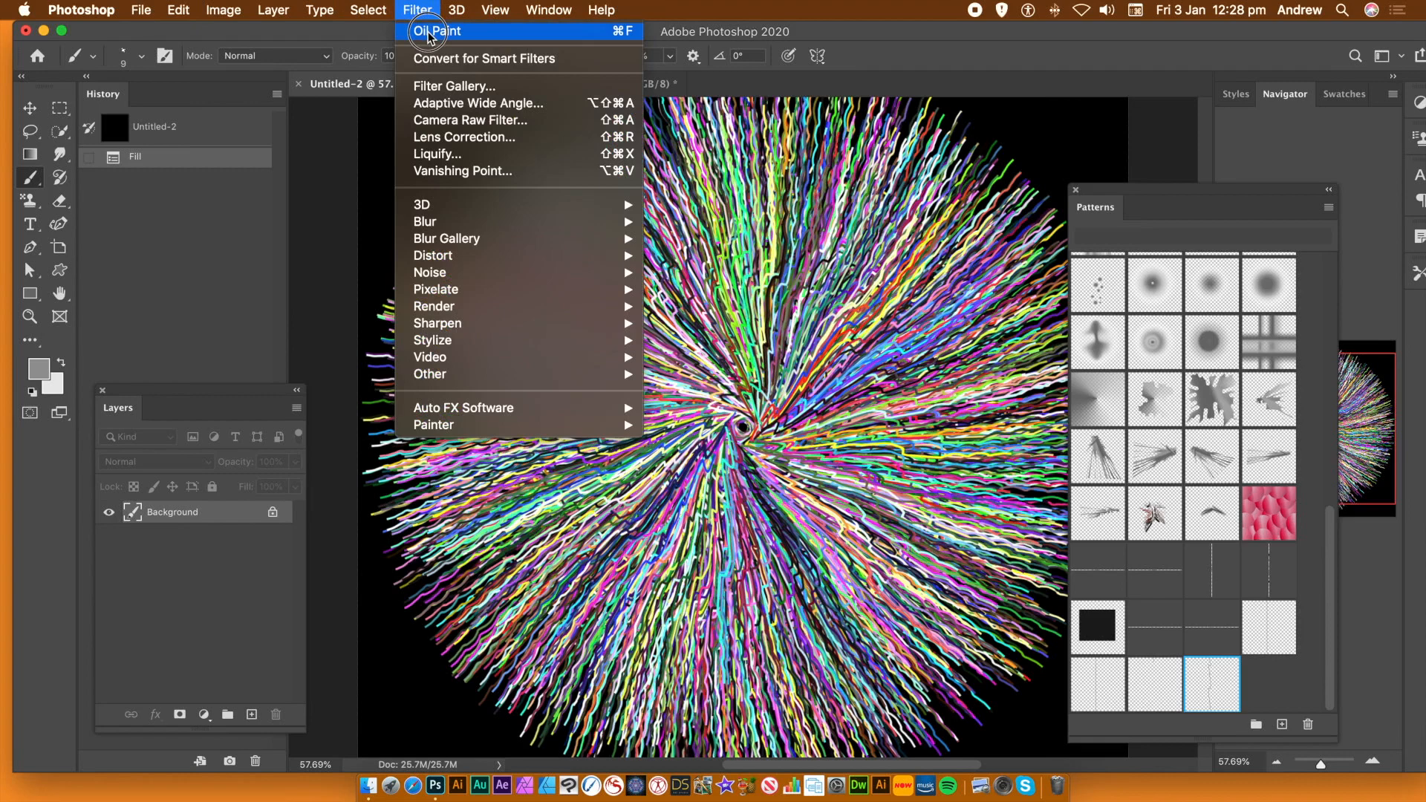
click(427, 31)
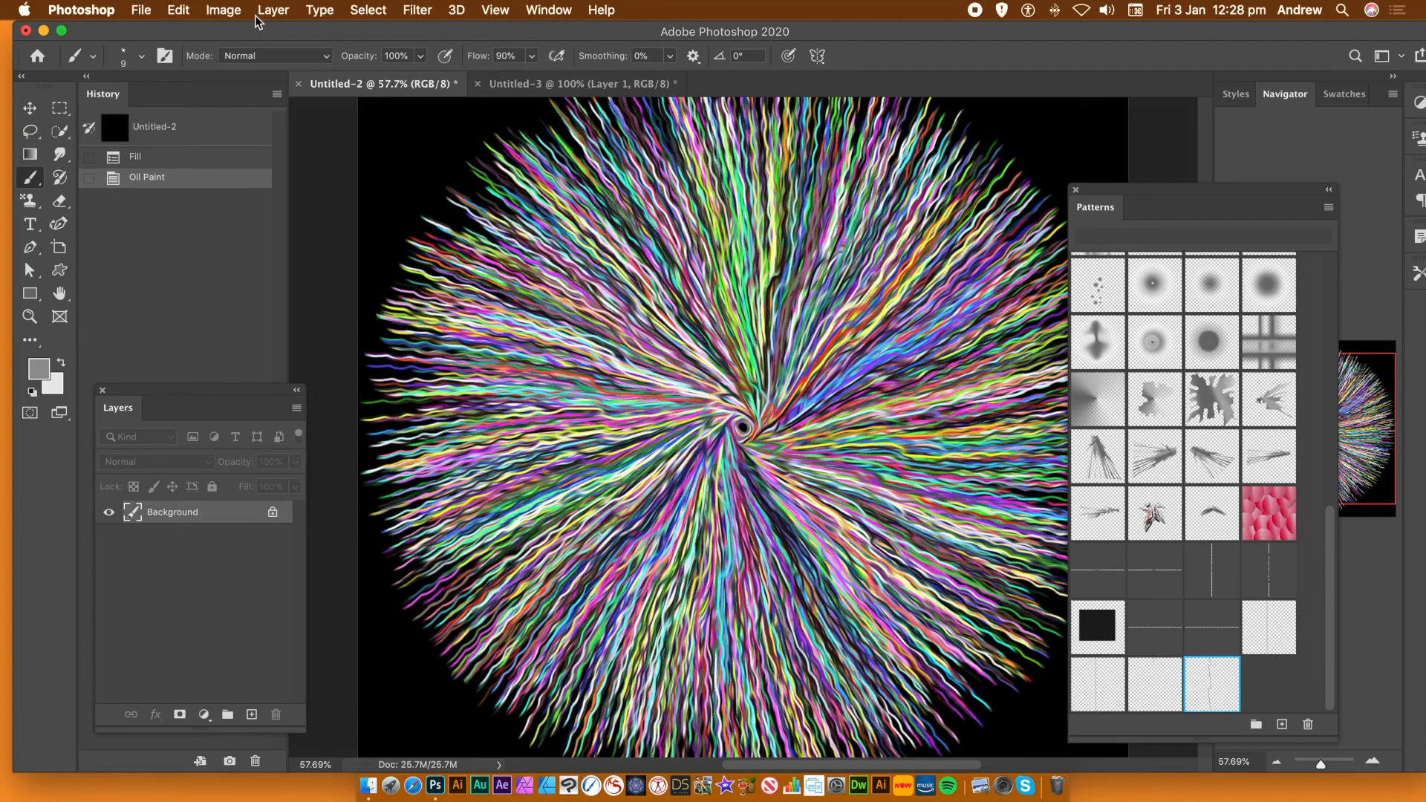
click(223, 9)
mouse_move(231, 62)
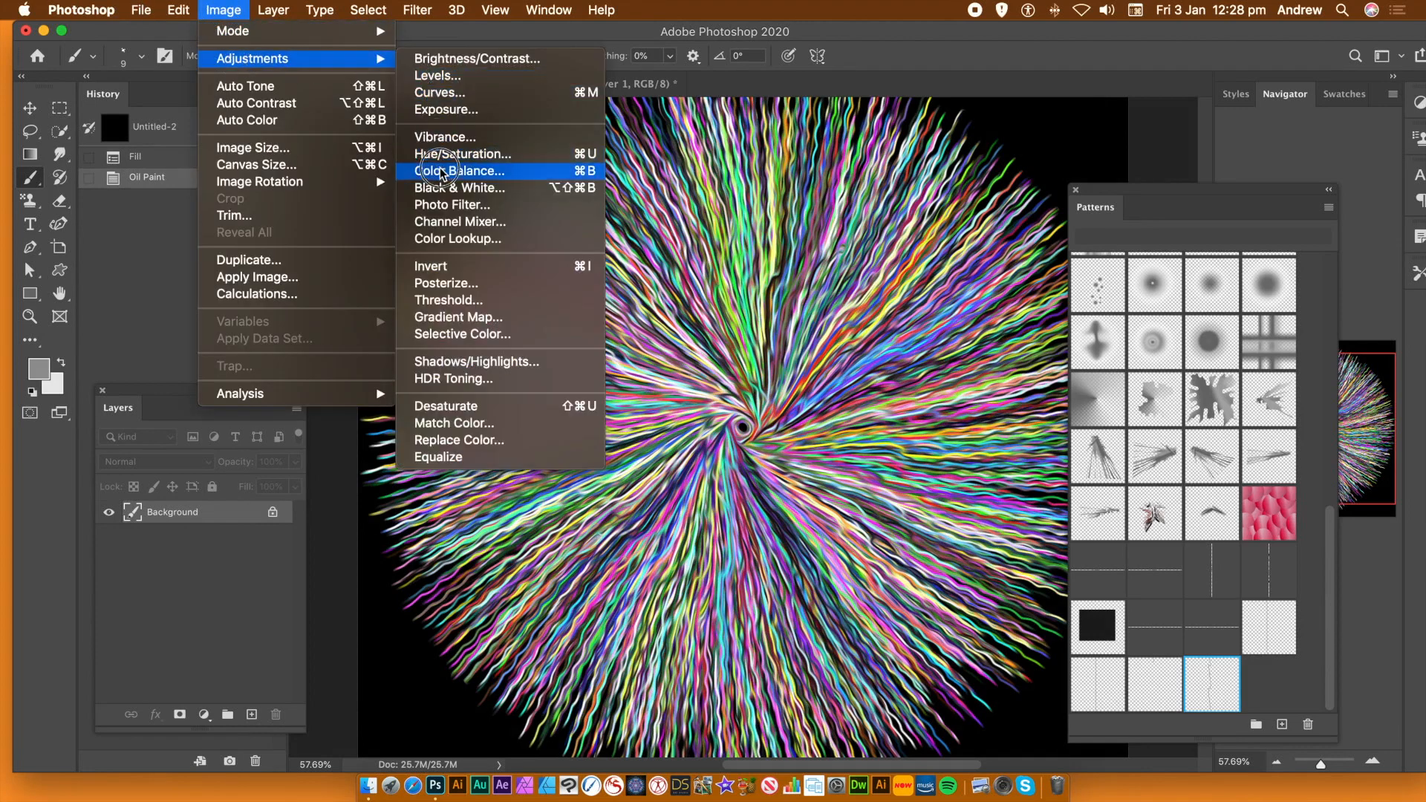
Apply a Color Lookup with the Gold-Crimson abstract profile, after previewing Sienna-Blue
click(472, 240)
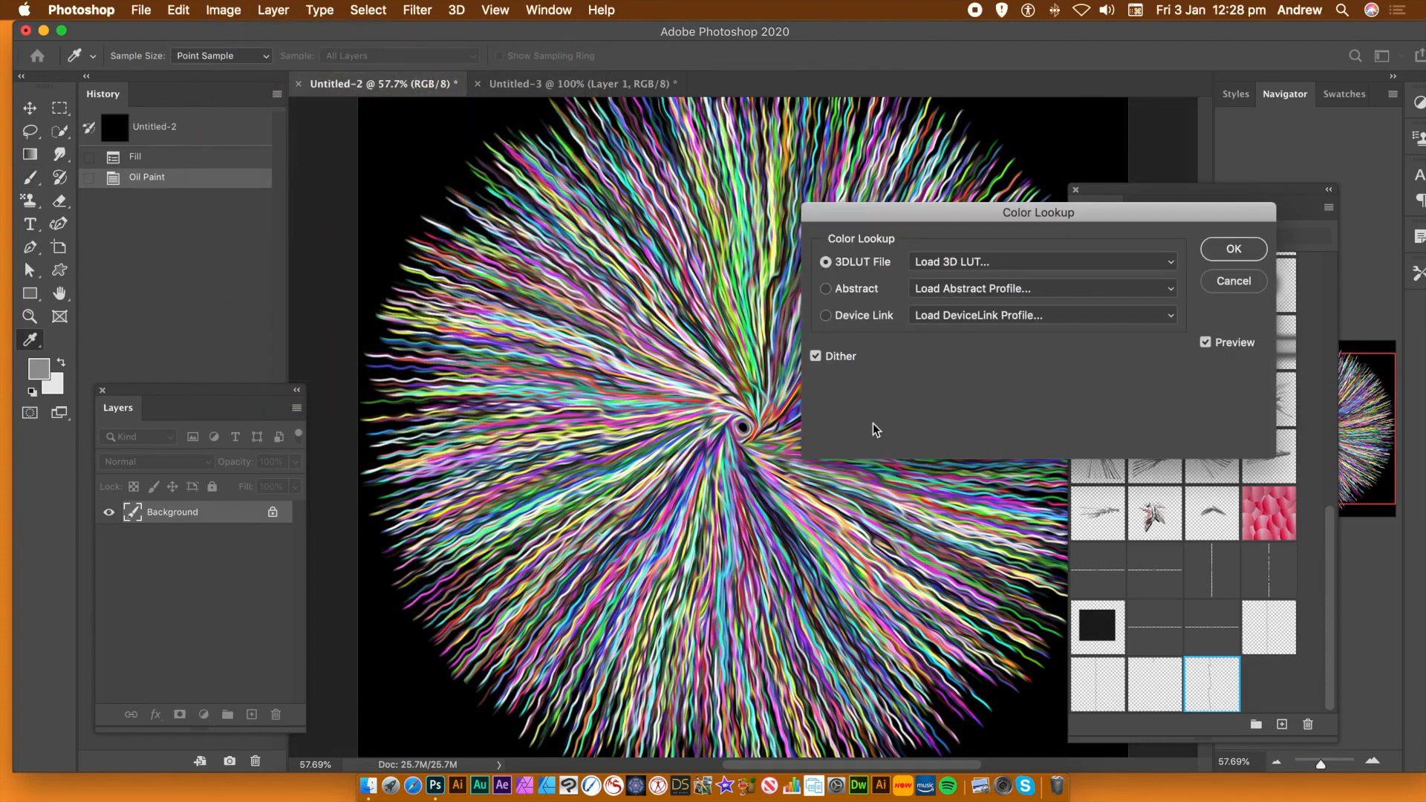
click(1016, 291)
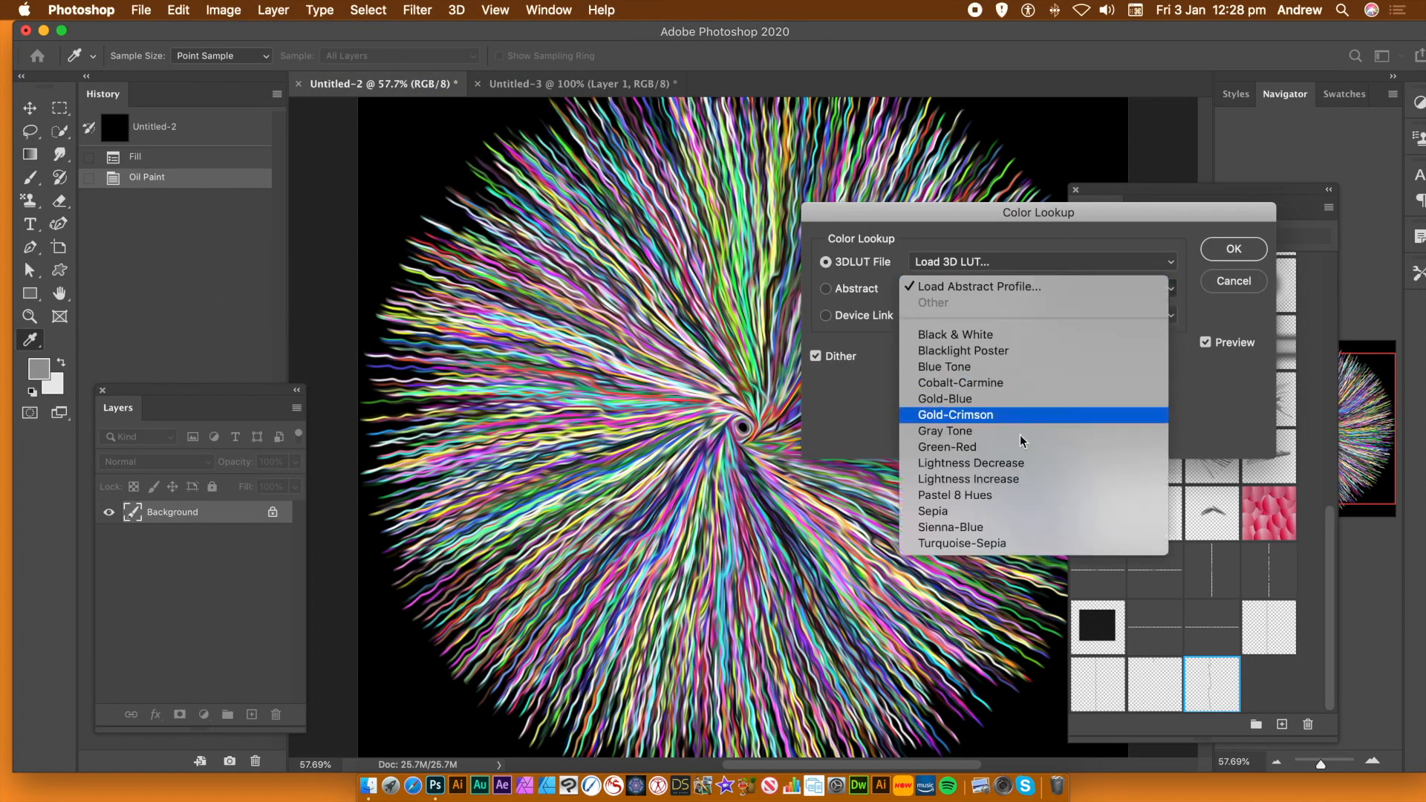
click(995, 529)
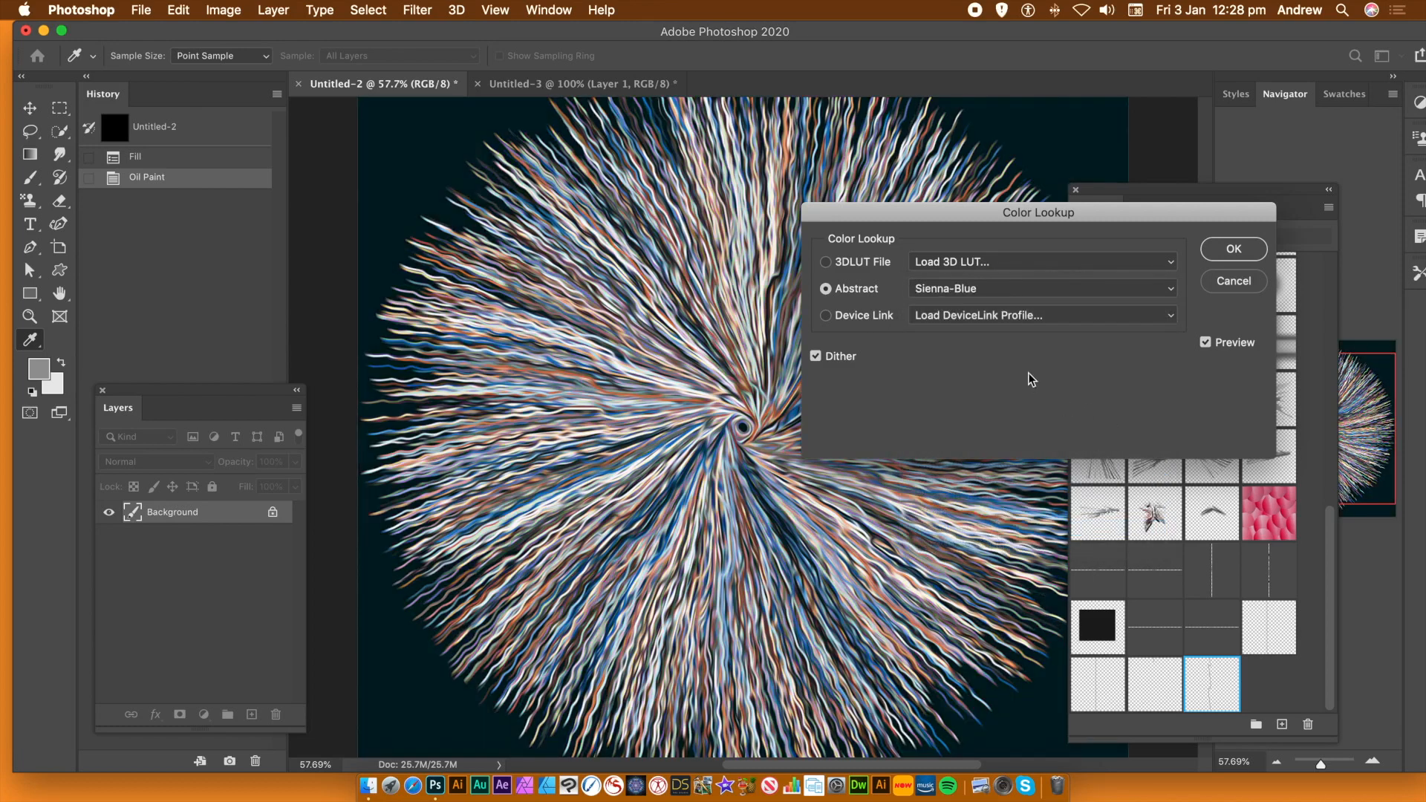
click(988, 291)
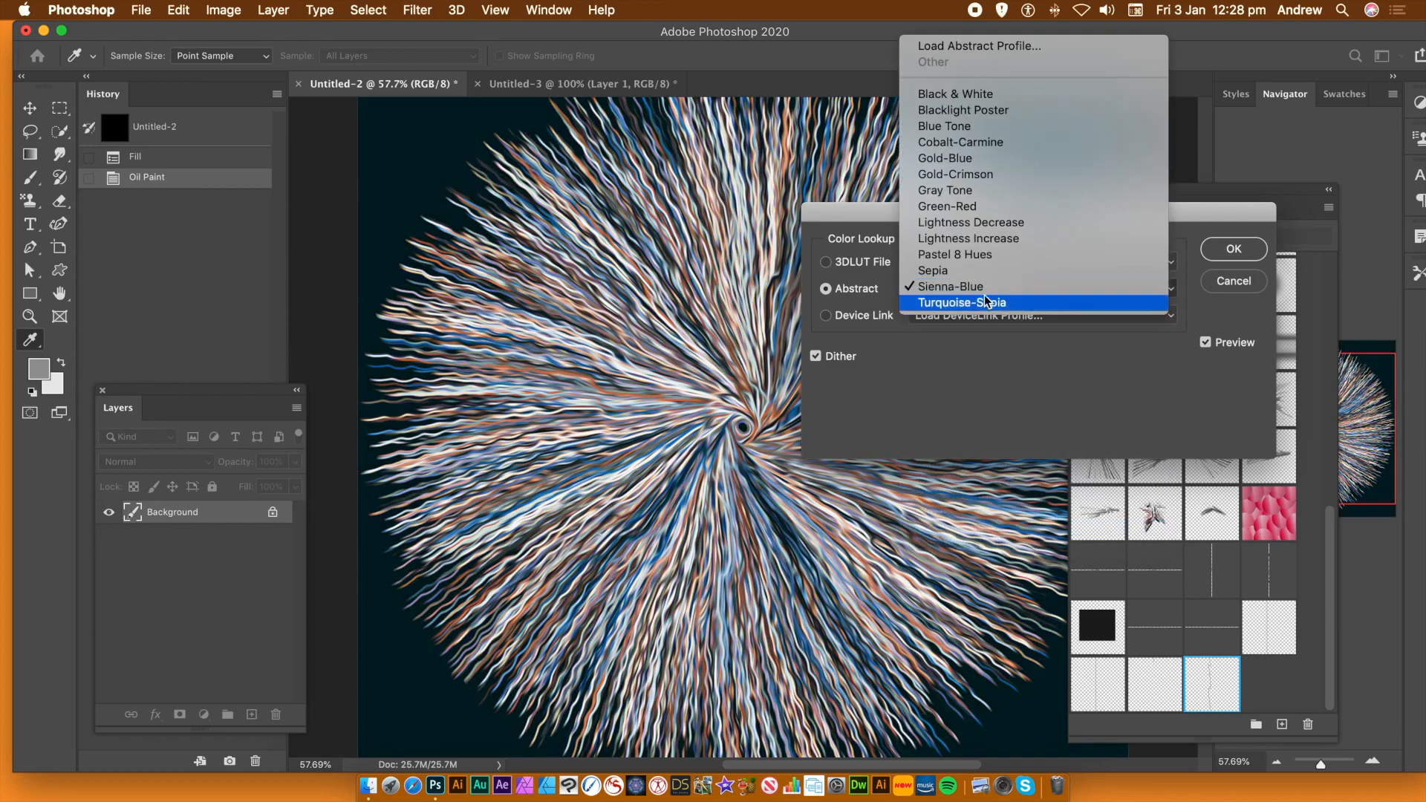
click(990, 179)
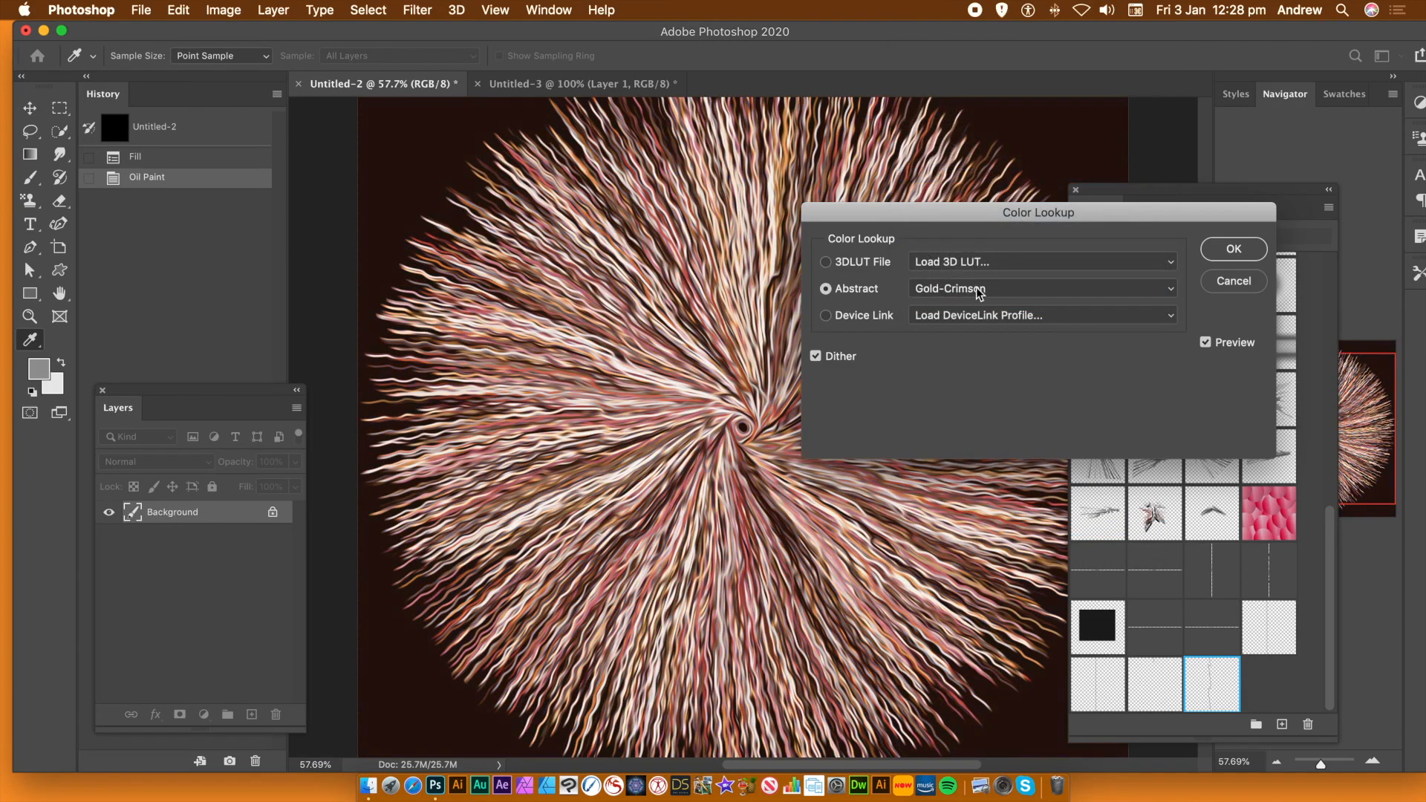
click(1227, 251)
key(b)
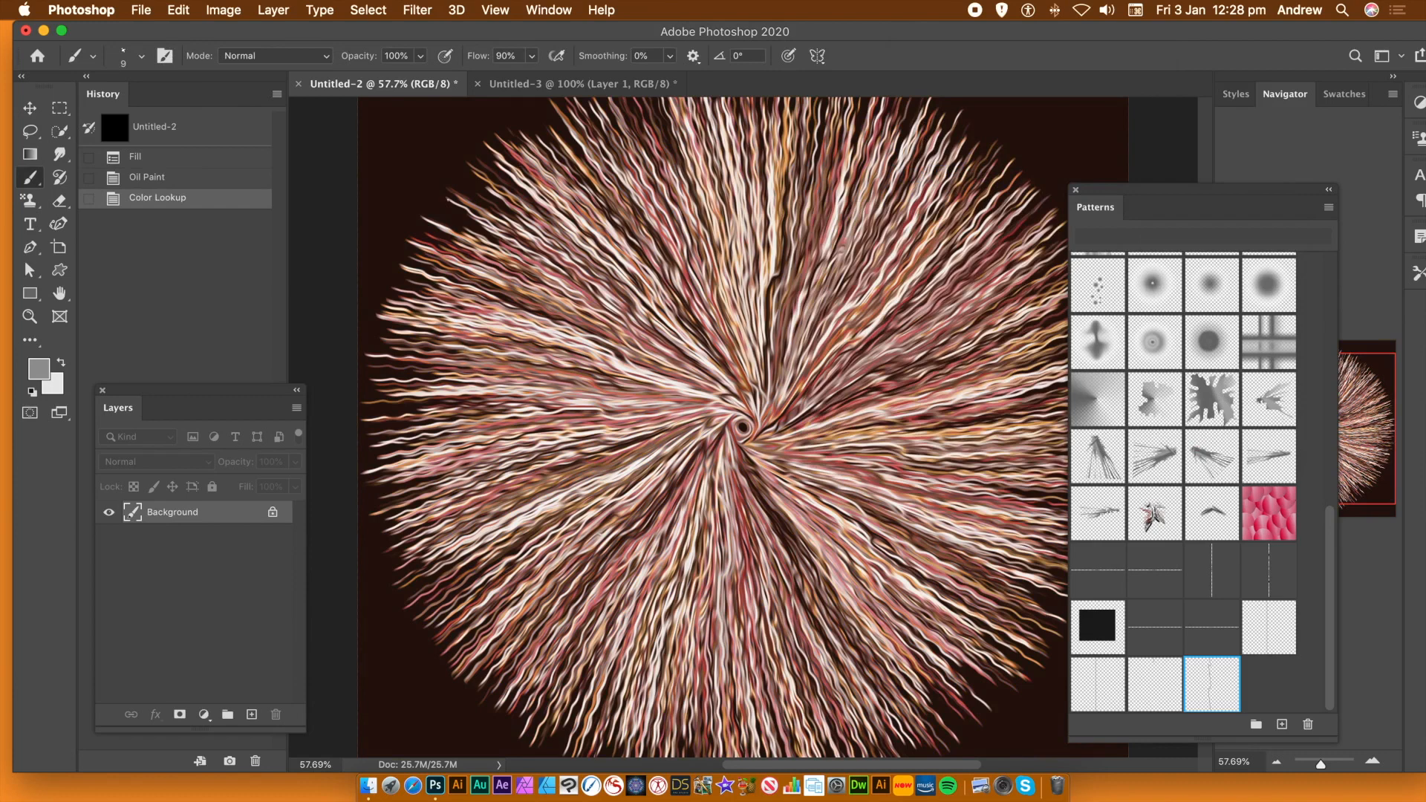
Apply a Vibrance adjustment with Vibrance +42 and Saturation +85
click(223, 10)
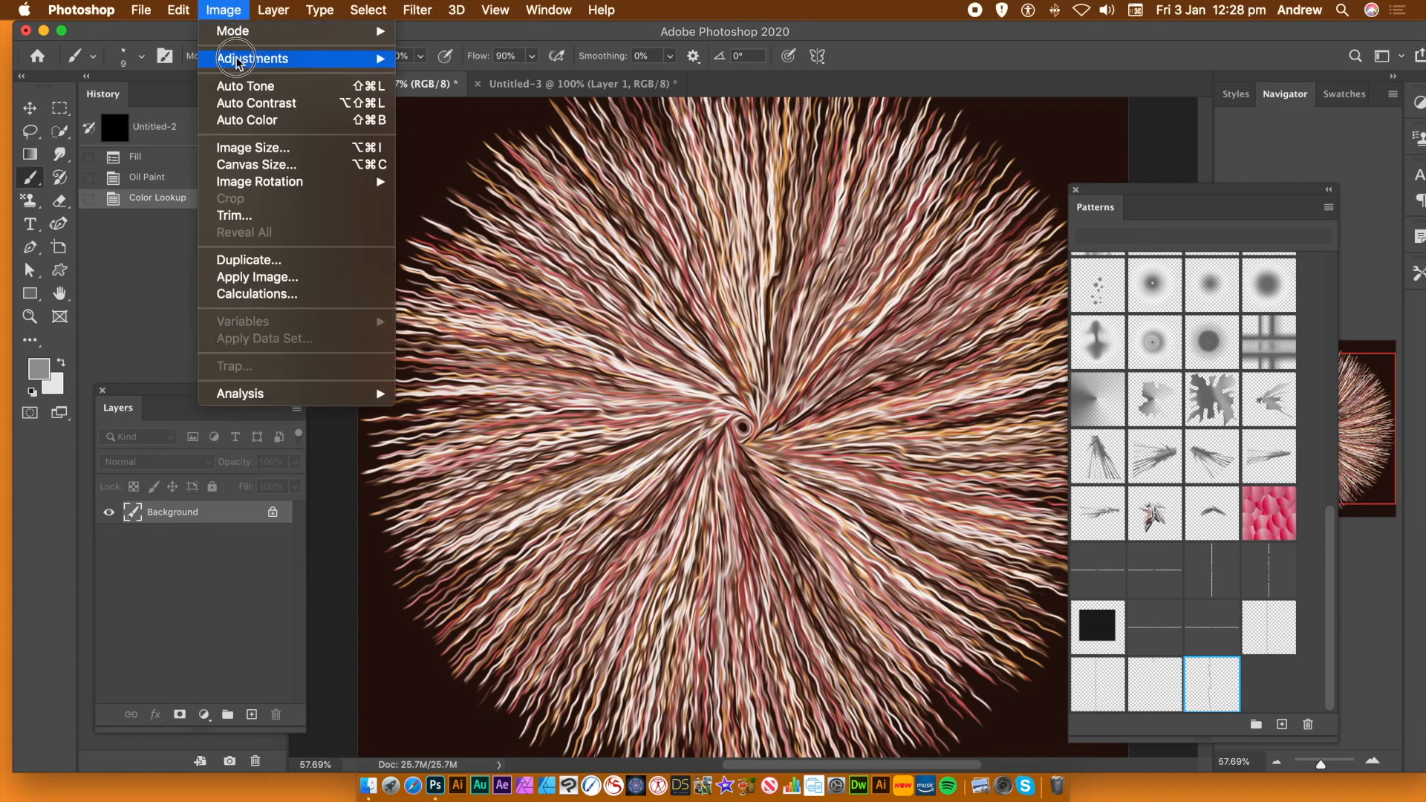
mouse_move(239, 60)
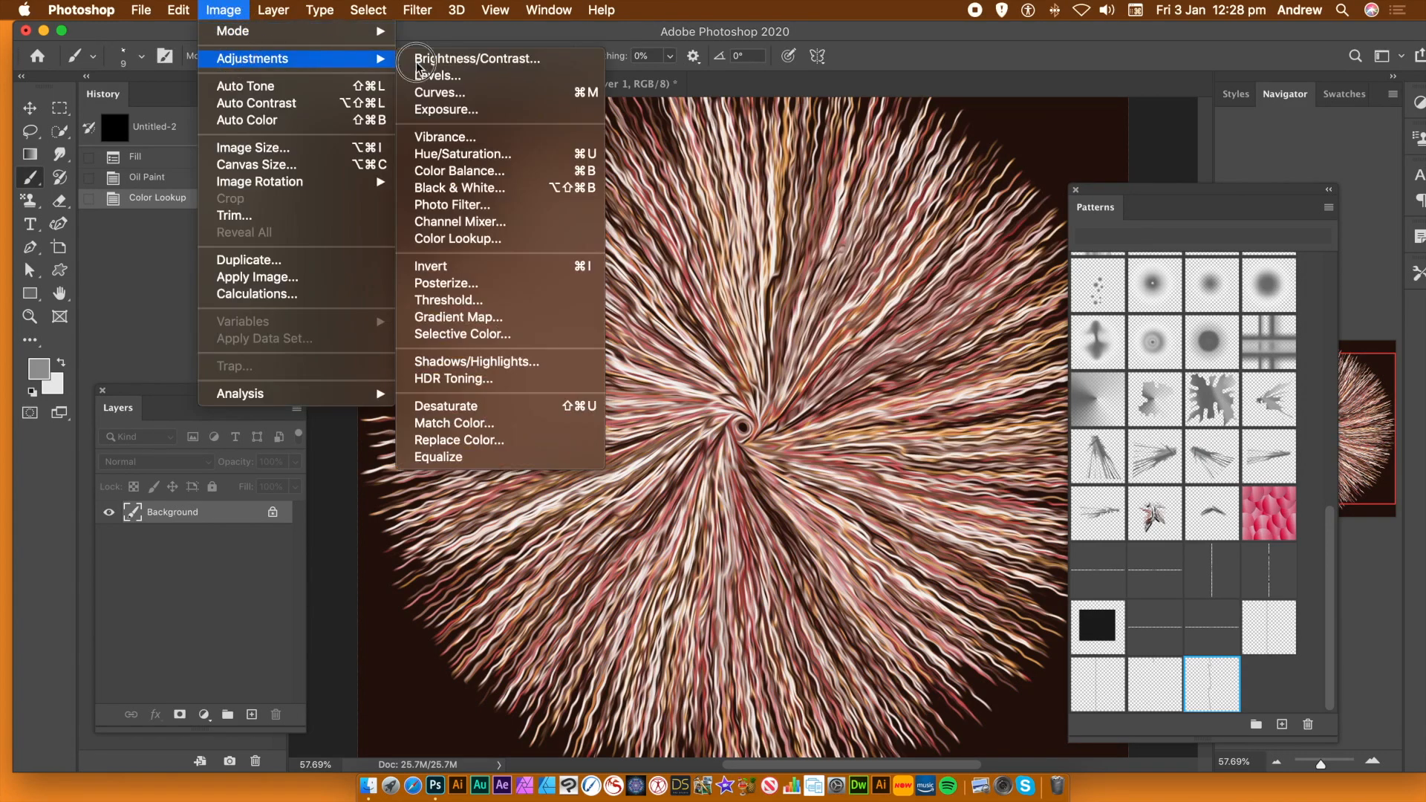
click(460, 139)
drag(1055, 494, 1063, 494)
drag(1079, 544, 1107, 545)
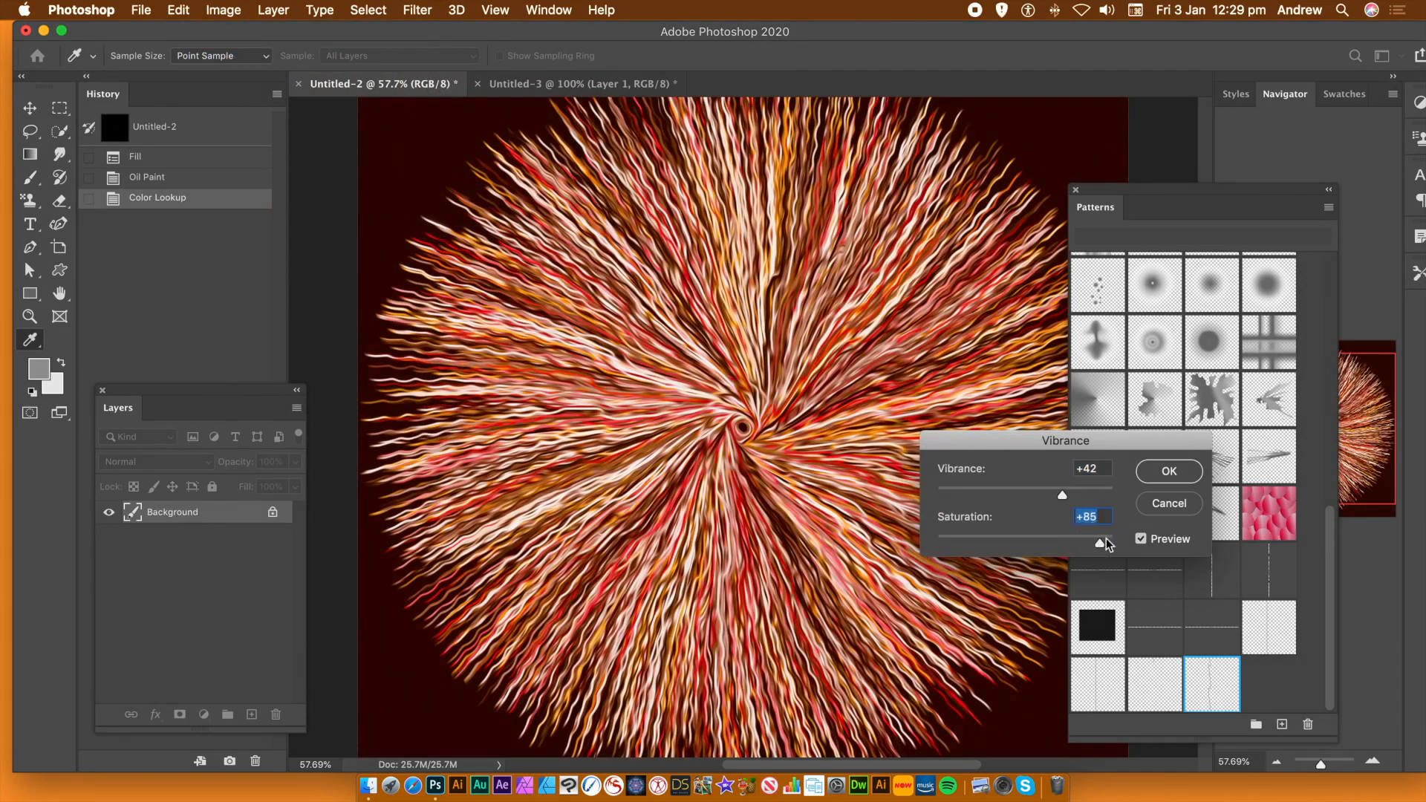
click(1165, 470)
key(b)
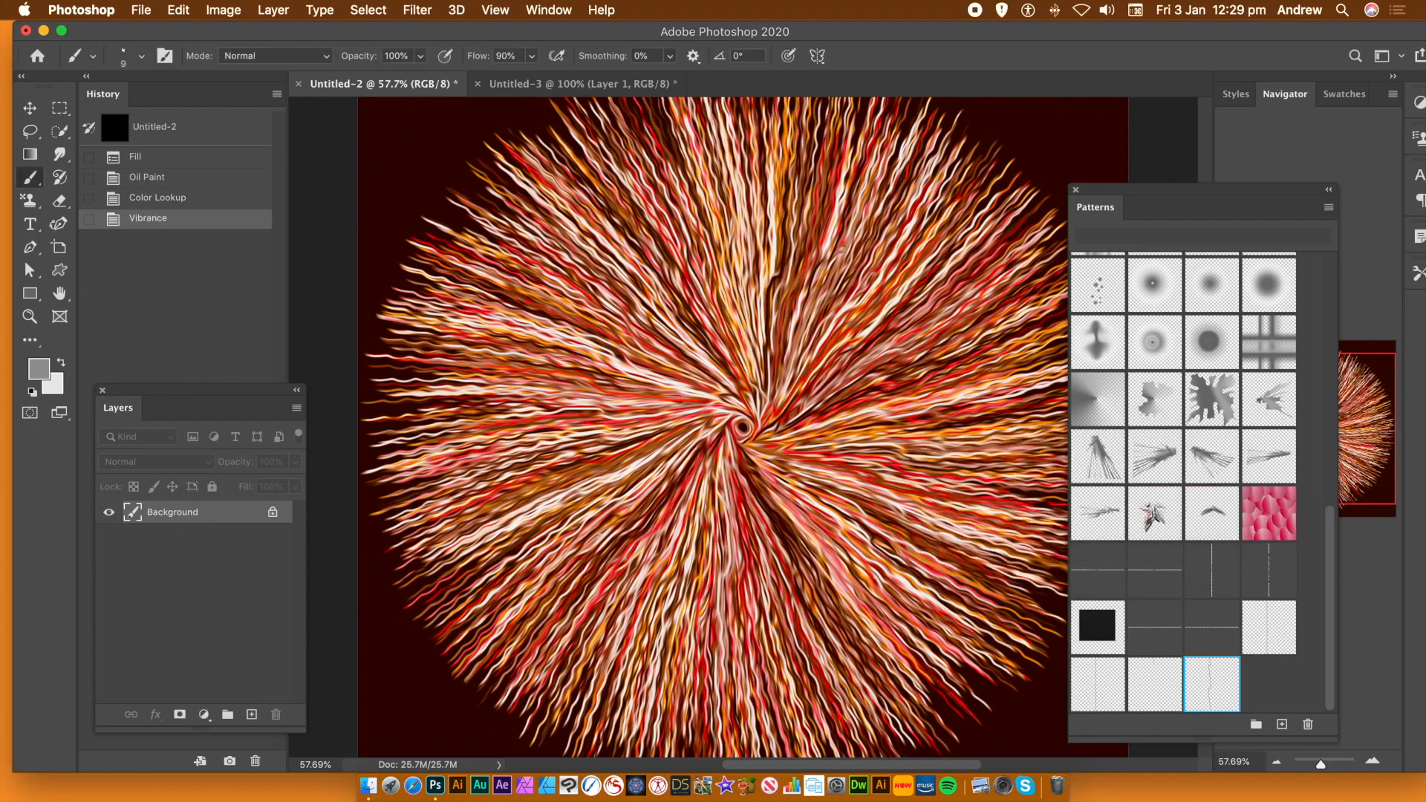